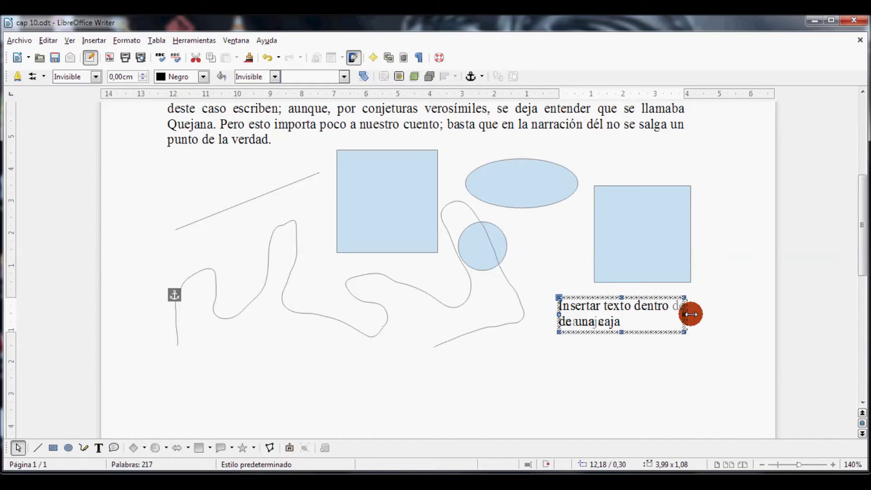
- Widen the text box to about 7.56 cm and format its text in bold Tunga at size 14
{"action": "left_click_drag", "start_coordinate": [559, 314], "coordinate": [487, 321]}
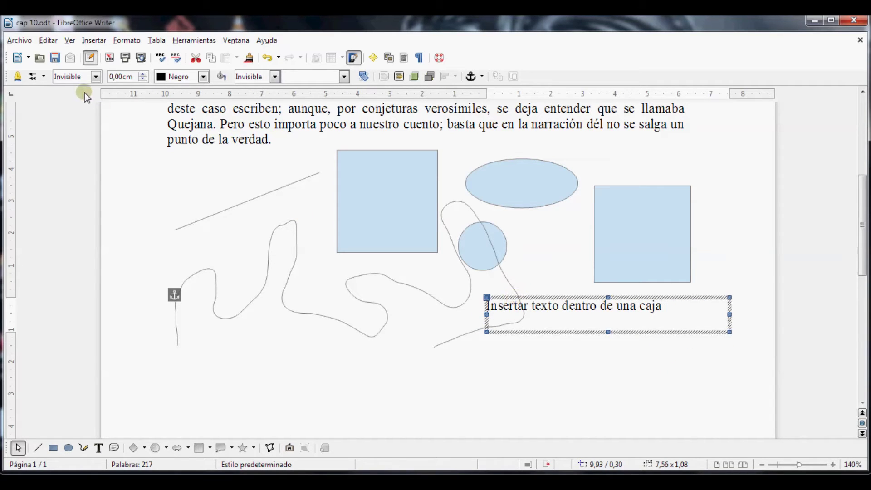
{"action": "left_click", "coordinate": [659, 308]}
{"action": "left_click_drag", "start_coordinate": [661, 306], "coordinate": [472, 303]}
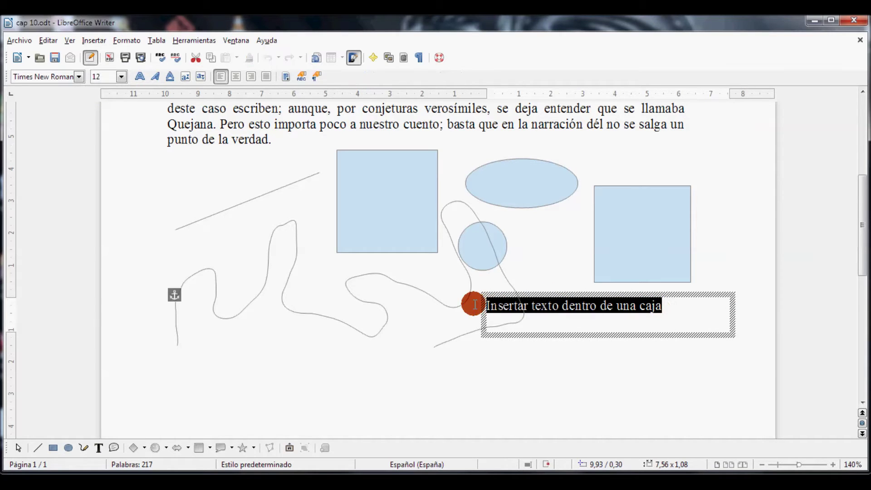
{"action": "left_click", "coordinate": [80, 77]}
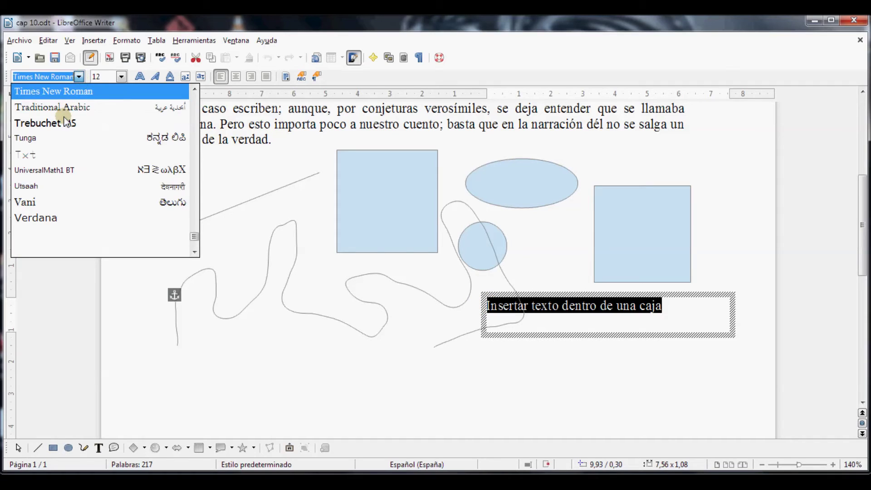
{"action": "left_click", "coordinate": [41, 137]}
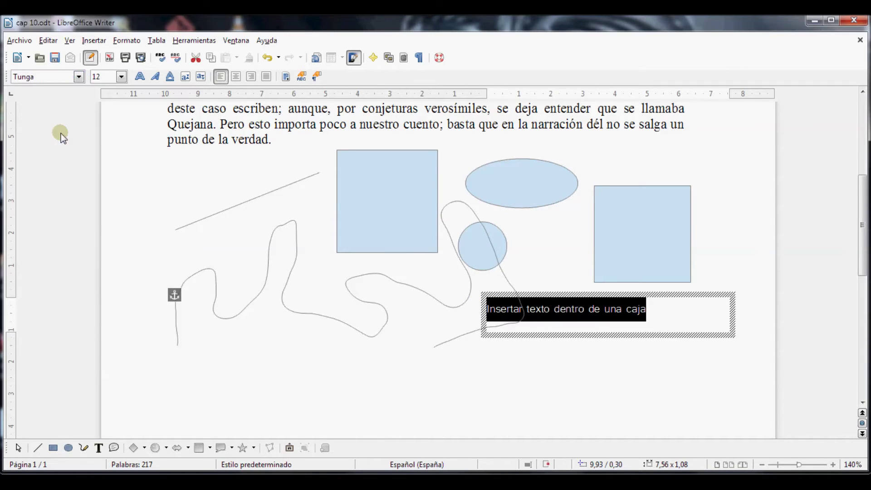
{"action": "left_click", "coordinate": [121, 77]}
{"action": "left_click", "coordinate": [104, 156]}
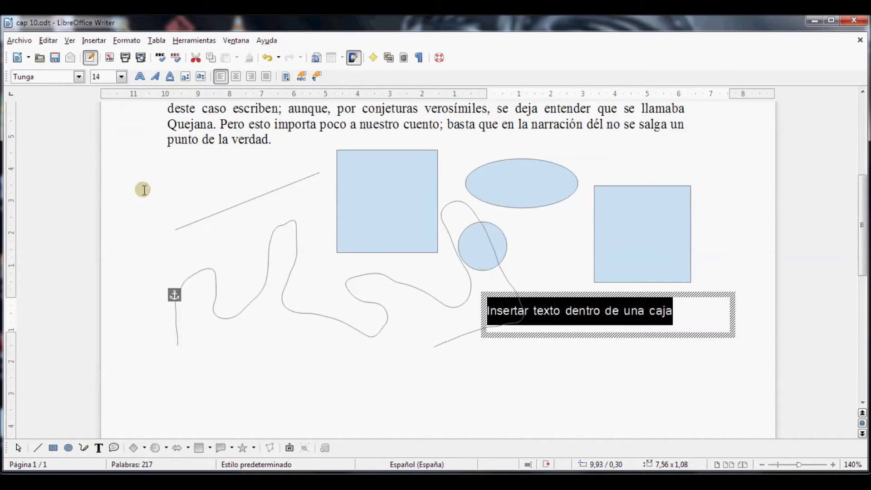
{"action": "left_click", "coordinate": [139, 76]}
{"action": "left_click", "coordinate": [575, 353]}
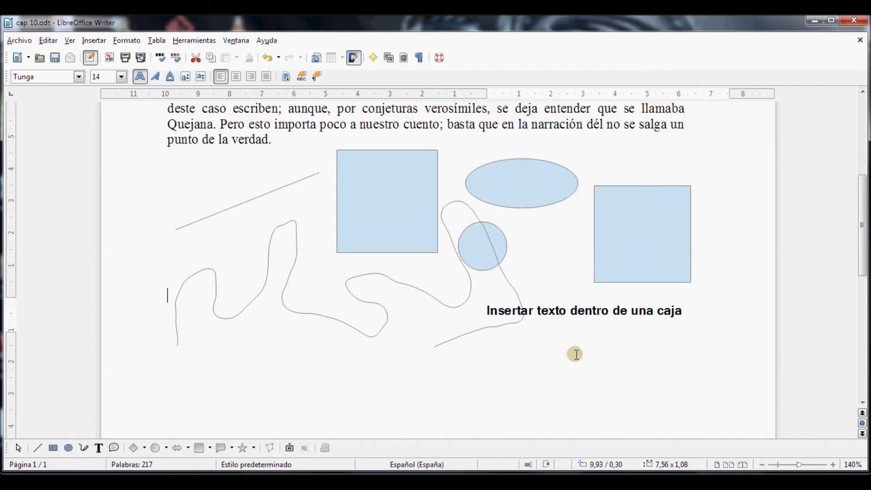
- Narrow the text box to about 6.33 cm and move it over the last lines of the body paragraph
{"action": "left_click", "coordinate": [582, 326]}
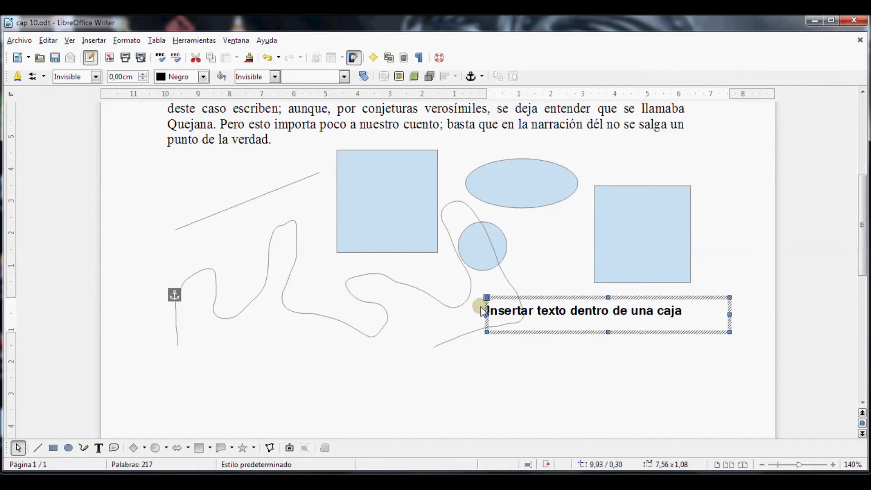
{"action": "left_click_drag", "start_coordinate": [724, 308], "coordinate": [690, 313]}
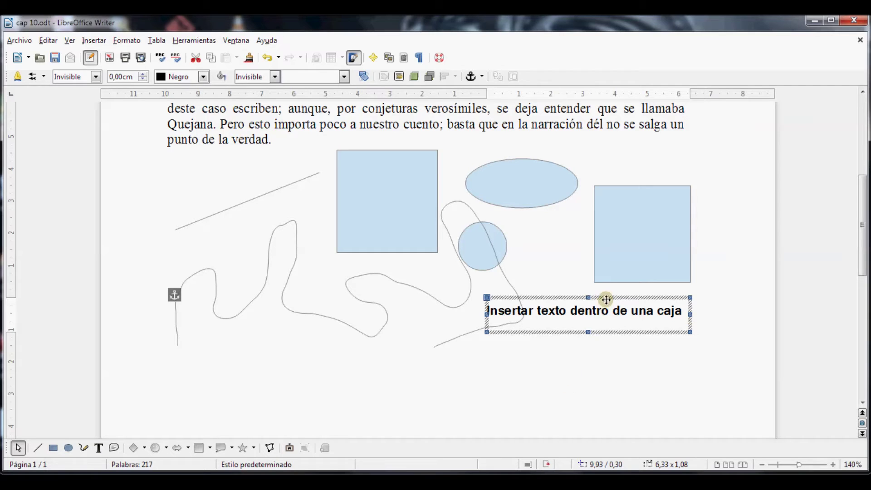
{"action": "left_click_drag", "start_coordinate": [607, 297], "coordinate": [445, 108]}
{"action": "scroll", "coordinate": [464, 186], "scroll_direction": "up", "scroll_amount": 3}
{"action": "mouse_move", "coordinate": [385, 189]}
{"action": "left_mouse_down"}
{"action": "mouse_move", "coordinate": [384, 180]}
{"action": "mouse_move", "coordinate": [507, 208]}
{"action": "mouse_move", "coordinate": [509, 224]}
{"action": "mouse_move", "coordinate": [320, 240]}
{"action": "mouse_move", "coordinate": [378, 195]}
{"action": "mouse_move", "coordinate": [397, 198]}
{"action": "left_mouse_up"}
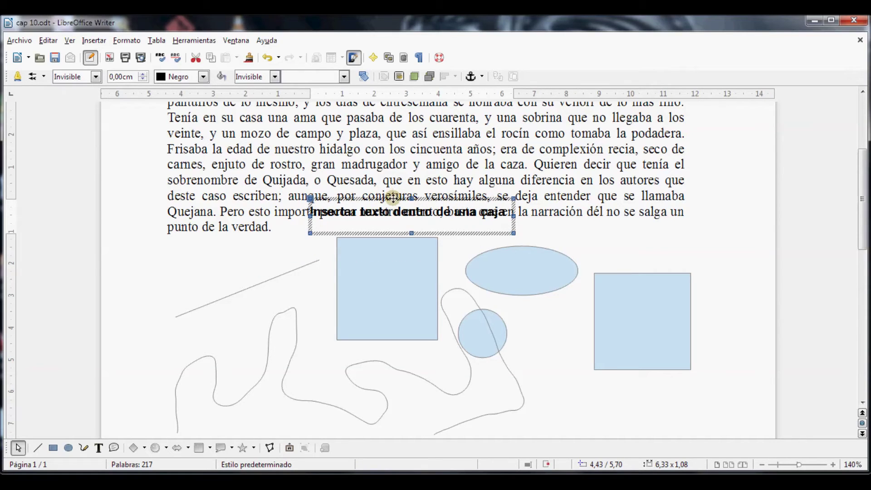
- Set the text box's wrapping to Ajuste de página and place it at the paragraph's left margin
{"action": "right_click", "coordinate": [393, 197]}
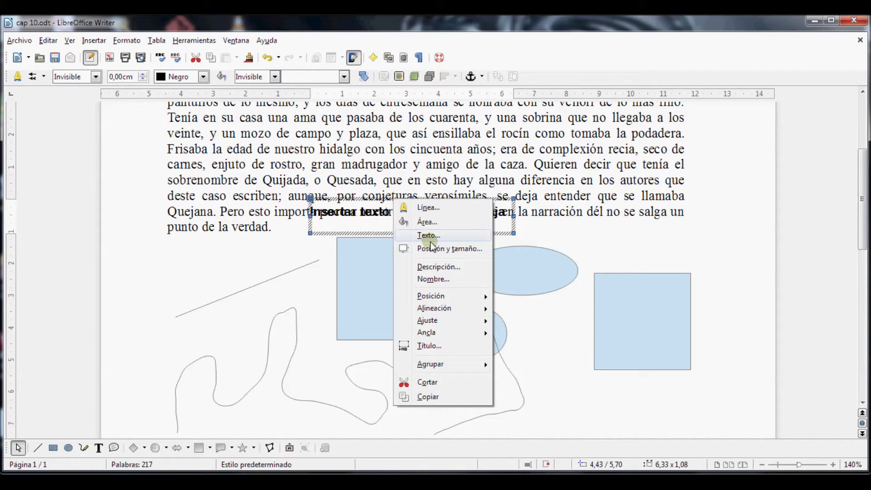
{"action": "mouse_move", "coordinate": [443, 322]}
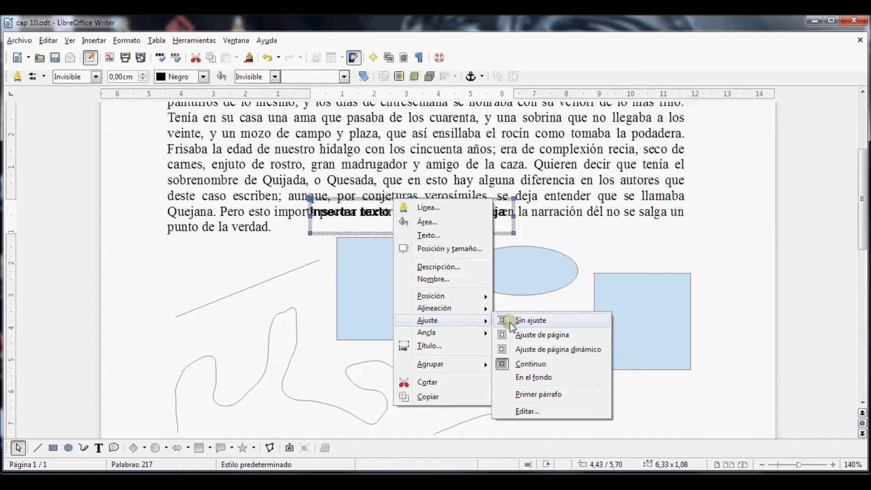
{"action": "left_click", "coordinate": [548, 335]}
{"action": "left_click_drag", "start_coordinate": [488, 198], "coordinate": [345, 188]}
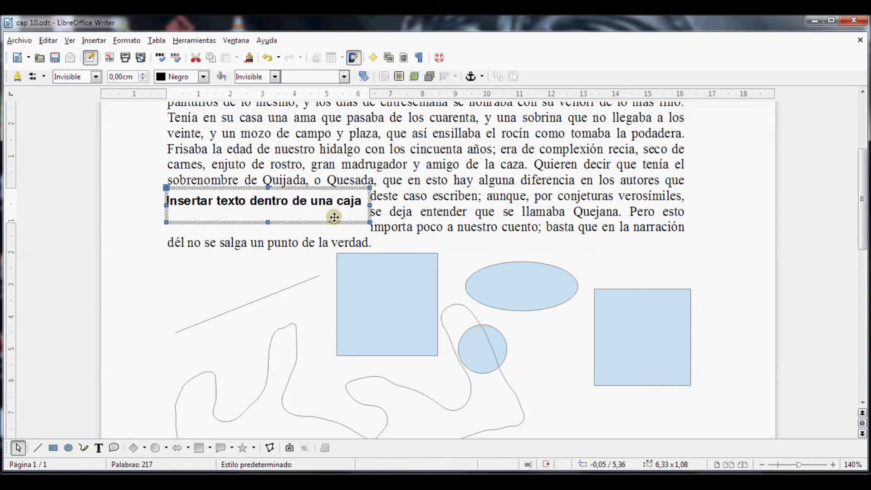
{"action": "left_click", "coordinate": [311, 267]}
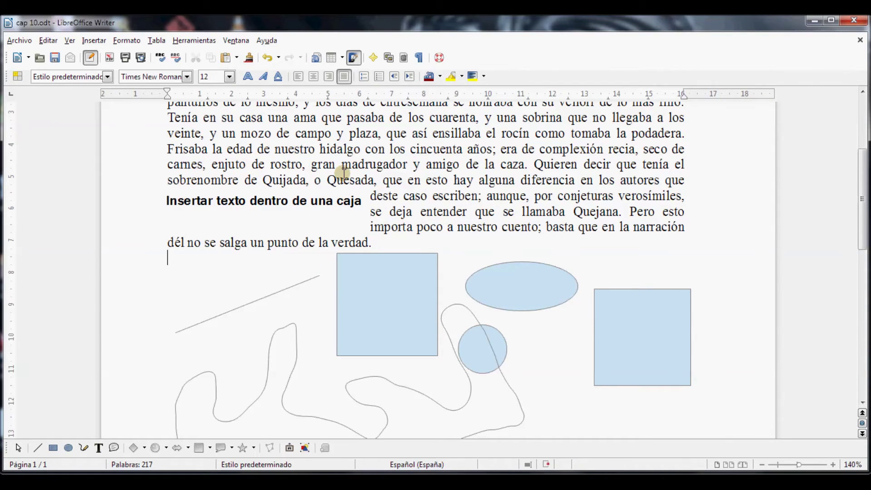
- Move the larger blue square to the left margin just below the text box caption and set its wrapping to Ajuste de página
{"action": "left_click", "coordinate": [297, 200]}
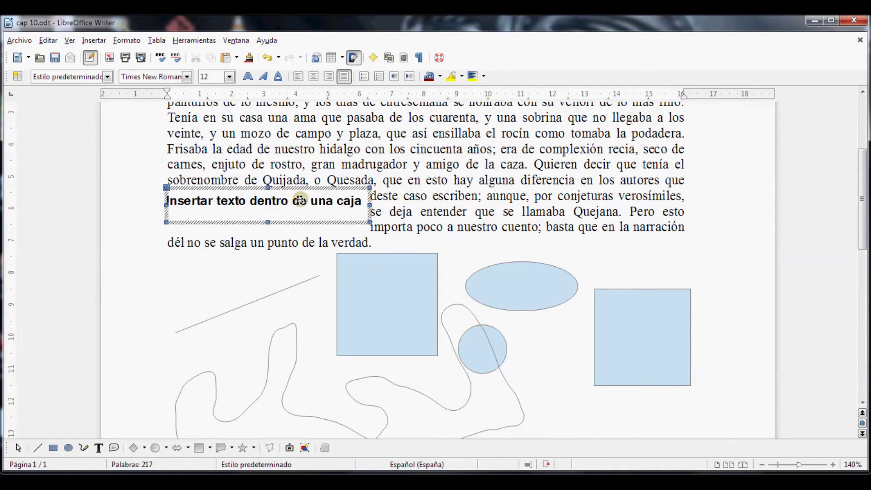
{"action": "left_click", "coordinate": [396, 275]}
{"action": "left_click_drag", "start_coordinate": [392, 277], "coordinate": [223, 237]}
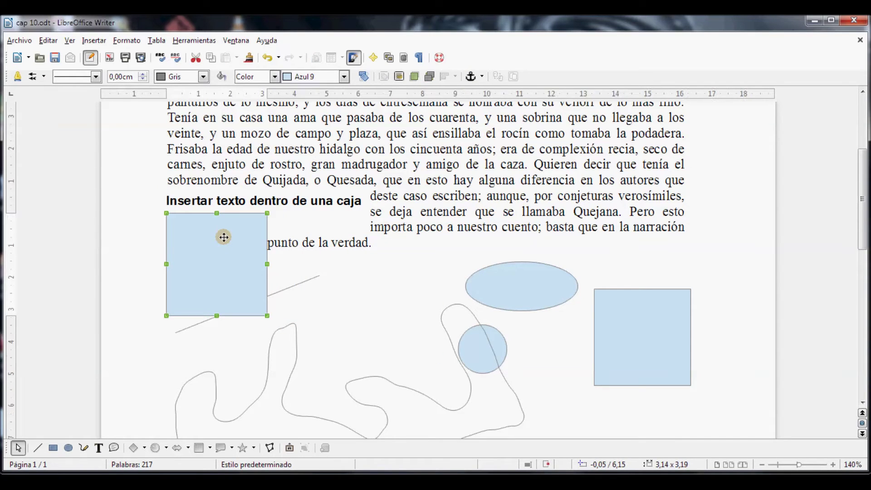
{"action": "right_click", "coordinate": [234, 237]}
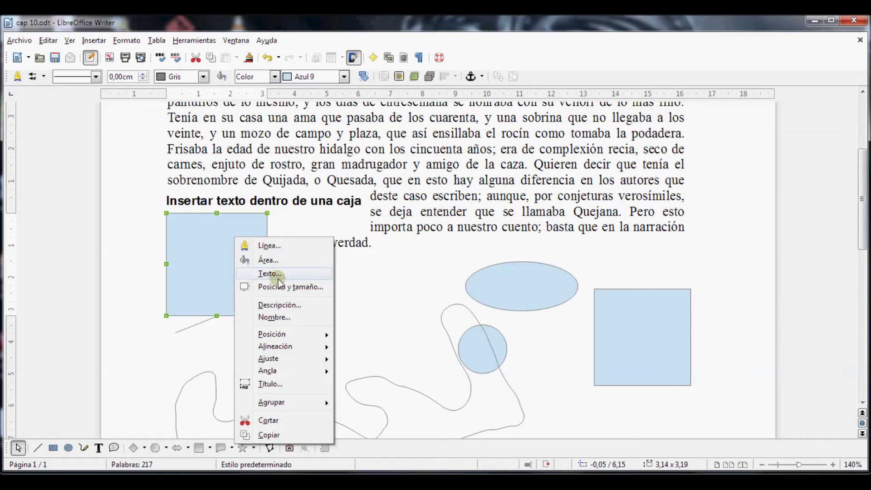
{"action": "mouse_move", "coordinate": [292, 338]}
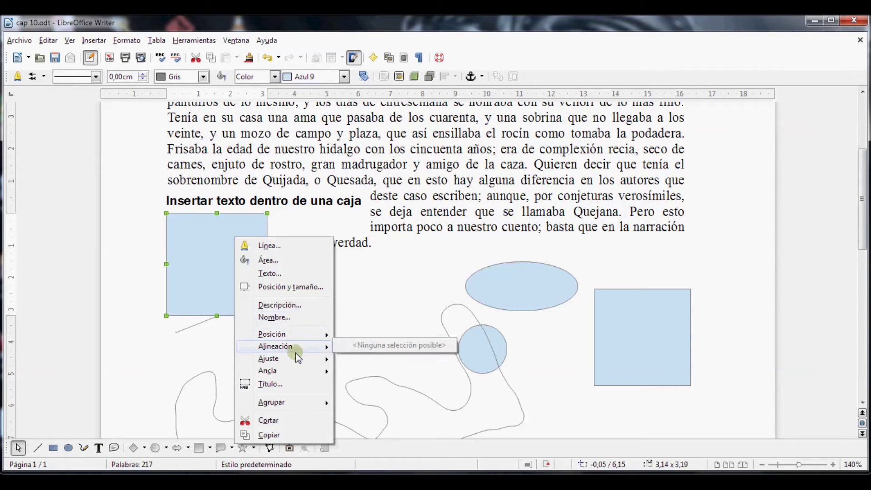
{"action": "mouse_move", "coordinate": [299, 359]}
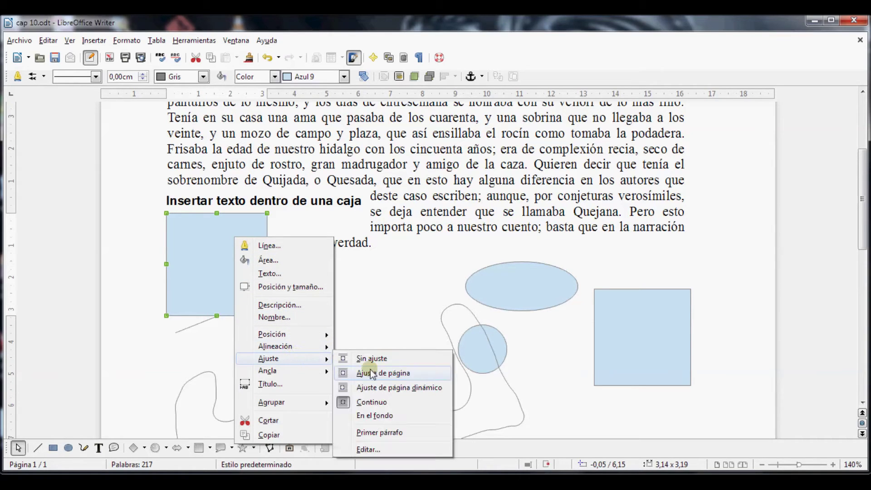
{"action": "left_click", "coordinate": [399, 373]}
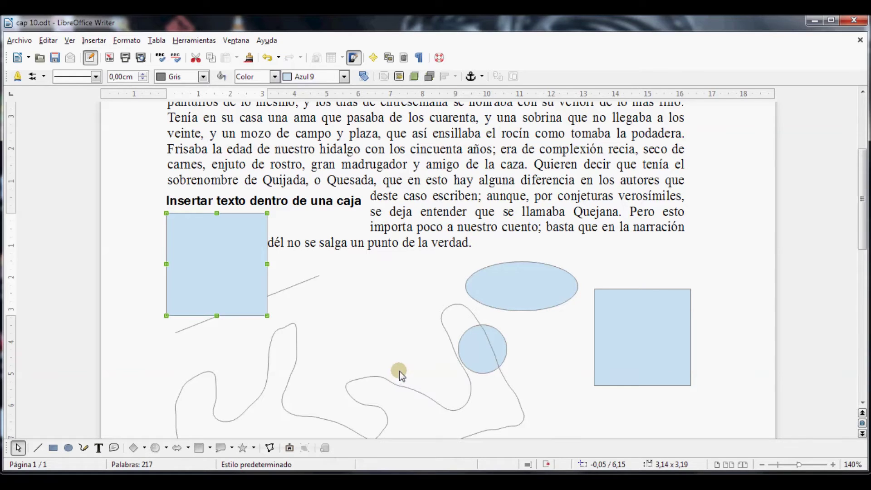
{"action": "left_click", "coordinate": [373, 297]}
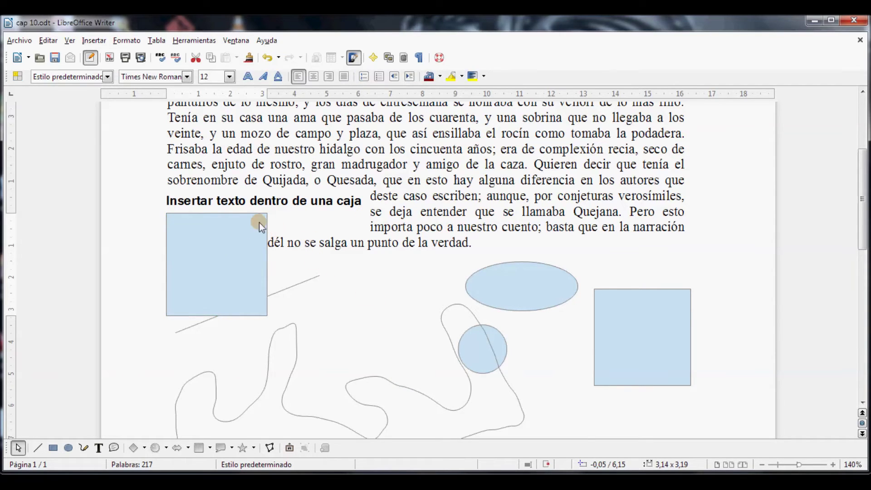
- Shift the text box down about one line so that it overlaps the blue square at the left margin
{"action": "left_click", "coordinate": [266, 193]}
{"action": "left_click_drag", "start_coordinate": [265, 192], "coordinate": [267, 209]}
{"action": "left_click", "coordinate": [311, 281]}
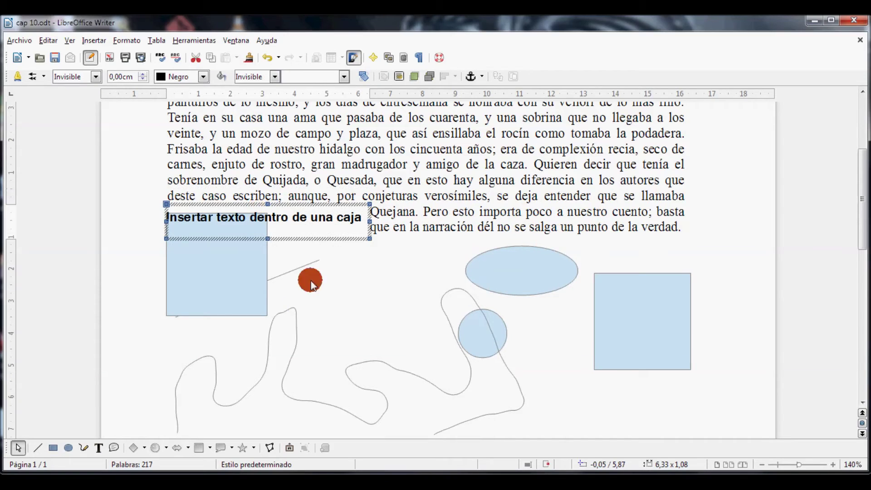
{"action": "left_click", "coordinate": [231, 217]}
{"action": "left_click", "coordinate": [258, 206]}
- Move the left blue square up into the paragraph, to about 0.07 / 4.90 cm
{"action": "left_click", "coordinate": [240, 245]}
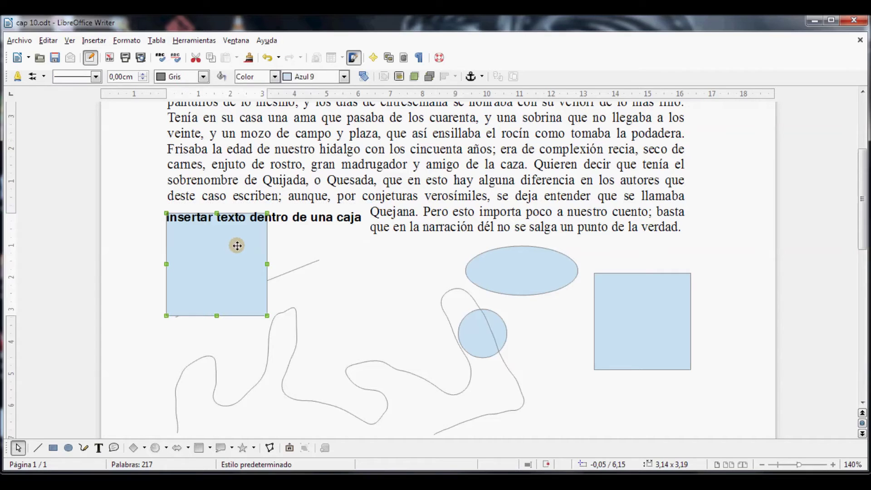
{"action": "left_click_drag", "start_coordinate": [238, 239], "coordinate": [240, 208]}
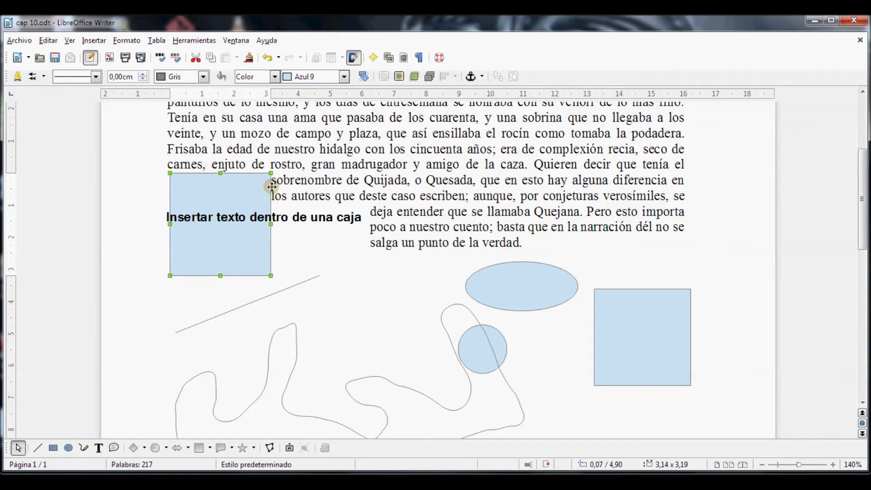
{"action": "left_click", "coordinate": [332, 285]}
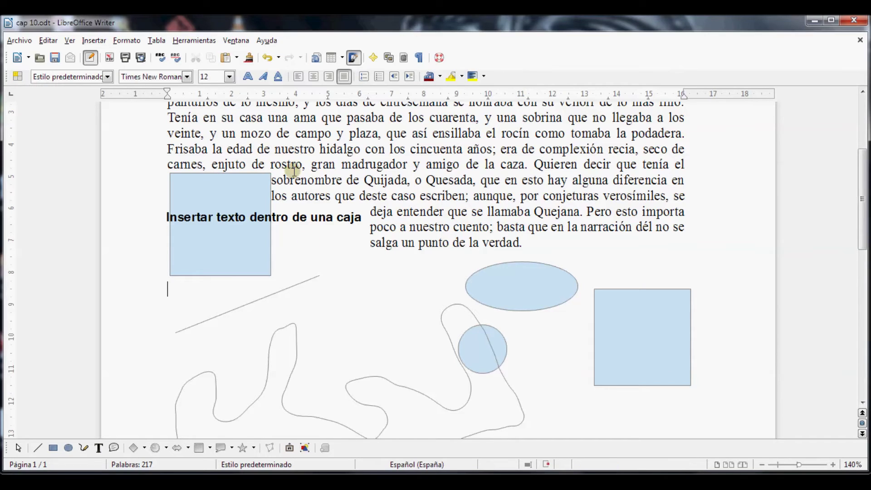
- Set the wrapping of the blue square inside the paragraph to Continuo
{"action": "left_click", "coordinate": [249, 198]}
{"action": "right_click", "coordinate": [250, 198]}
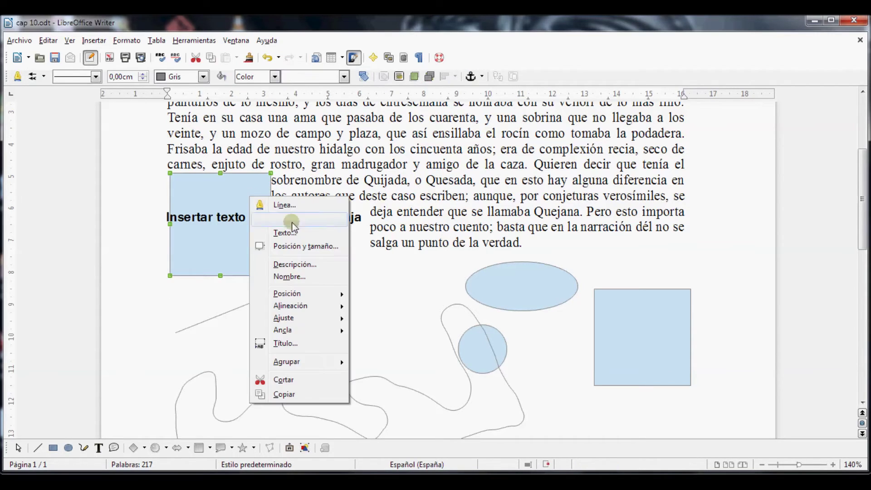
{"action": "mouse_move", "coordinate": [319, 318]}
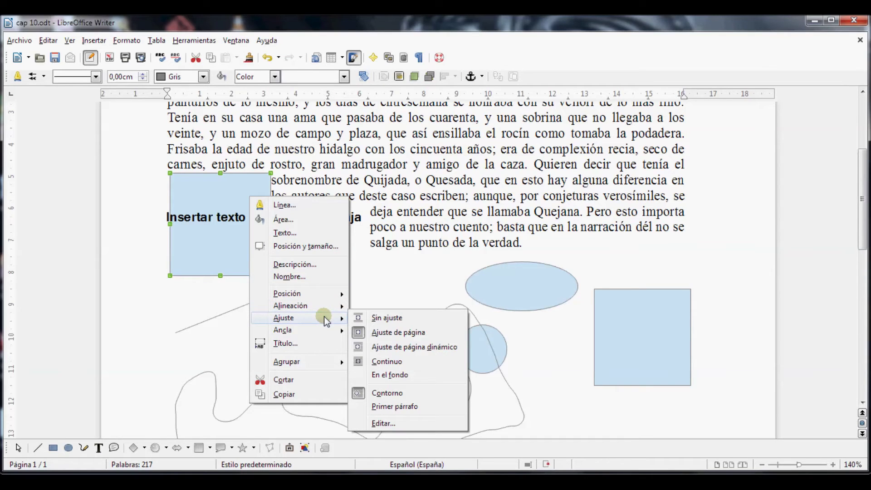
{"action": "right_click", "coordinate": [224, 187]}
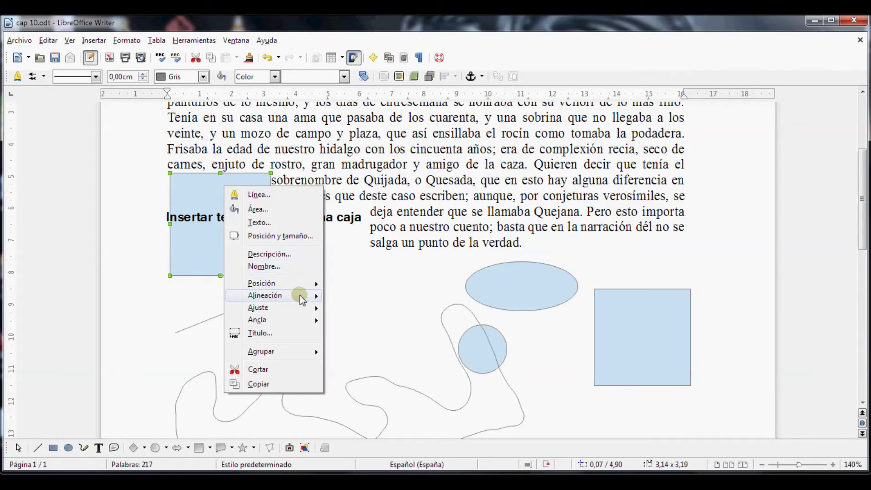
{"action": "mouse_move", "coordinate": [302, 308]}
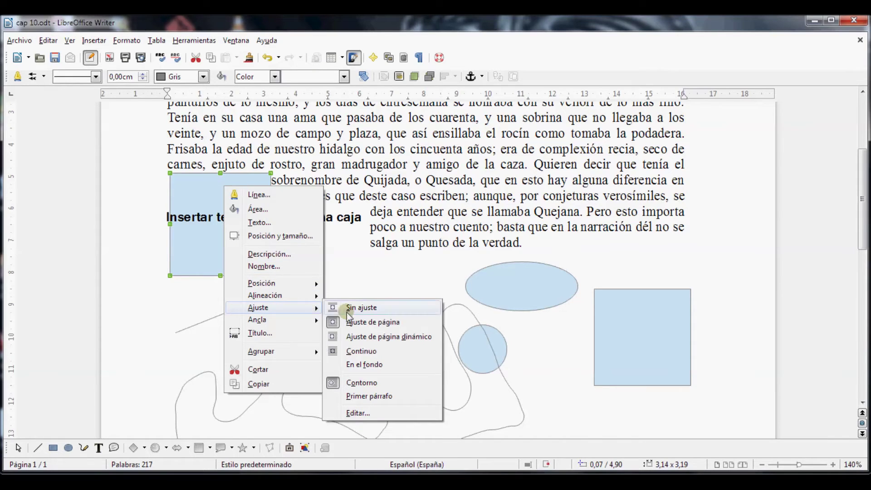
{"action": "left_click", "coordinate": [382, 351]}
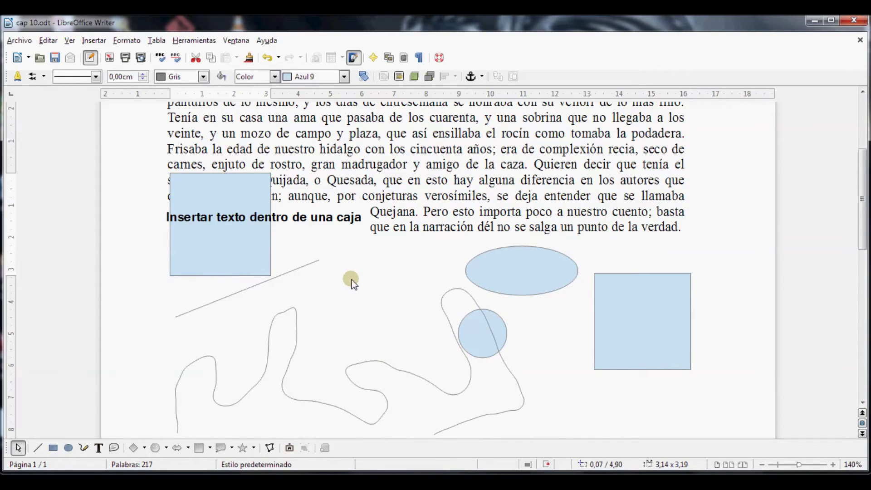
{"action": "key", "text": "Escape"}
- Move the blue square up to about -0.03 / 3.94 cm and send it behind the text with En el fondo
{"action": "left_click_drag", "start_coordinate": [220, 182], "coordinate": [217, 154]}
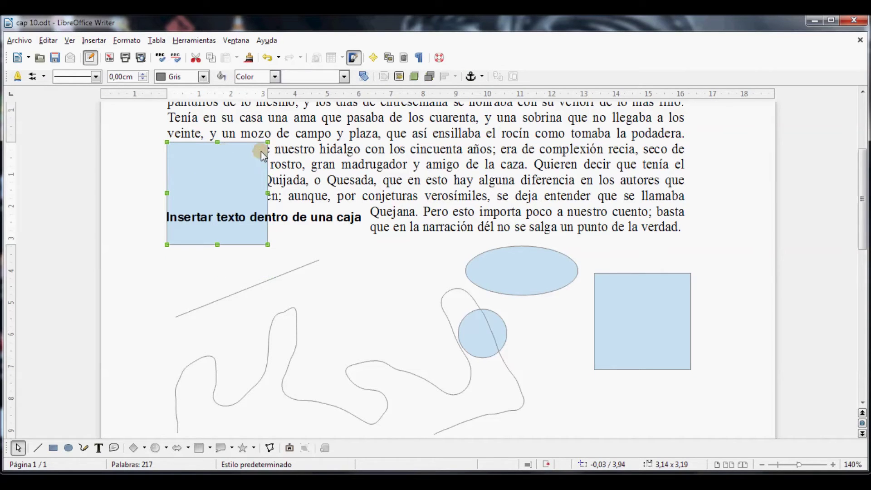
{"action": "right_click", "coordinate": [214, 164]}
{"action": "mouse_move", "coordinate": [286, 287]}
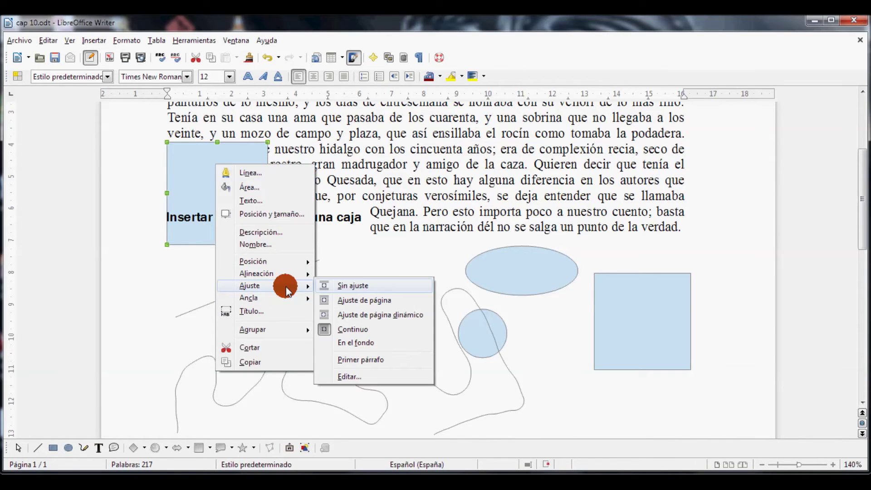
{"action": "left_click", "coordinate": [372, 341]}
{"action": "left_click", "coordinate": [368, 295]}
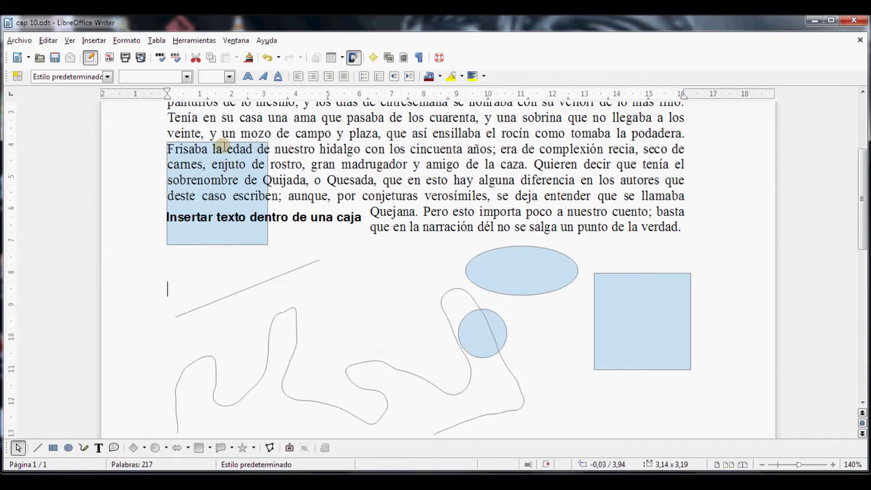
- Select the body text over the blue square and check how the text box and square respond to selection
{"action": "left_click_drag", "start_coordinate": [171, 135], "coordinate": [283, 179]}
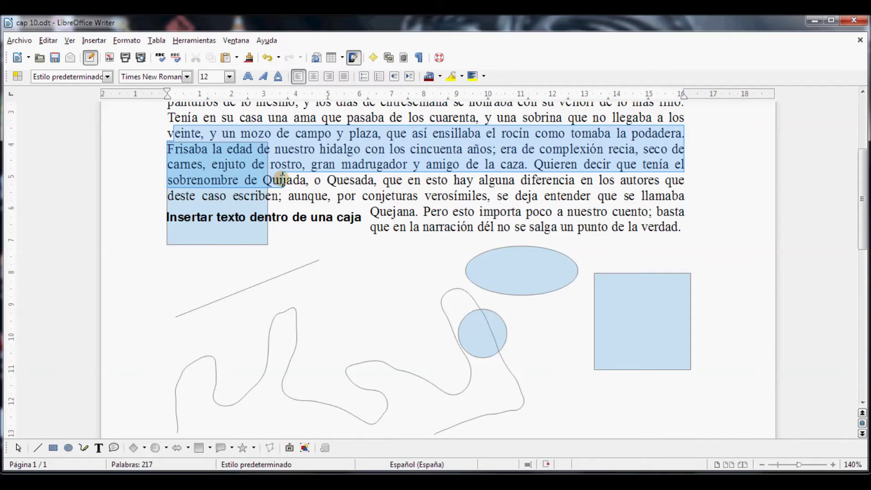
{"action": "left_click", "coordinate": [280, 228]}
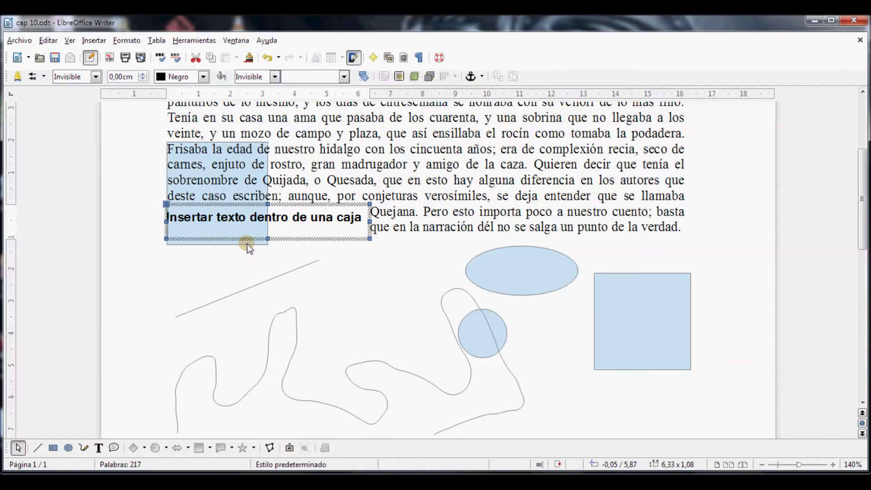
{"action": "left_click", "coordinate": [232, 249]}
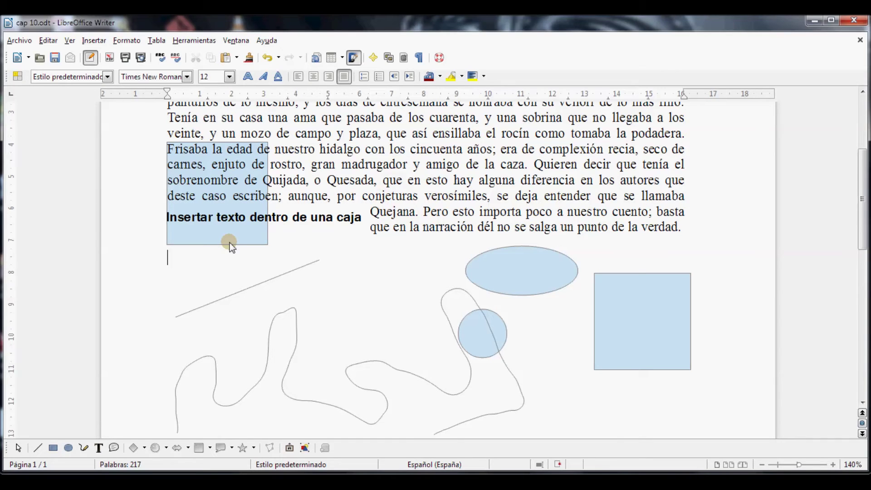
- Move the text box and the blue square behind the paragraph down into the drawing area below the text
{"action": "left_click_drag", "start_coordinate": [231, 238], "coordinate": [285, 257]}
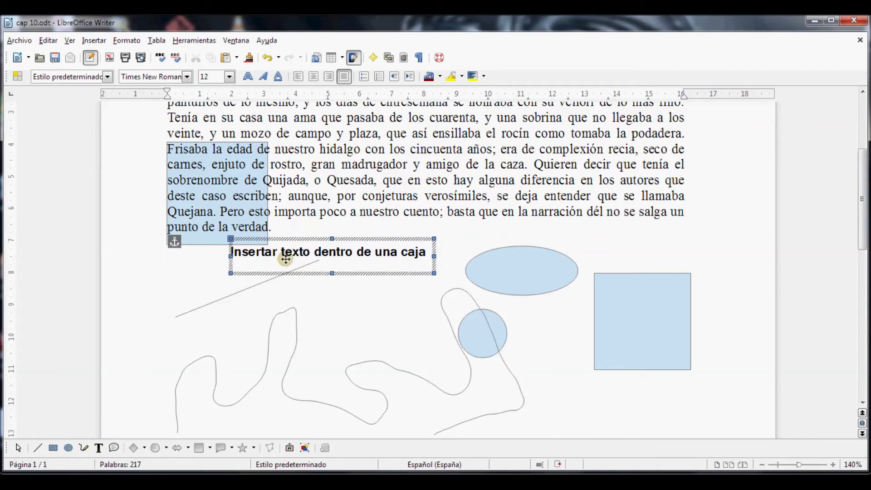
{"action": "left_click", "coordinate": [208, 237]}
{"action": "left_click_drag", "start_coordinate": [209, 236], "coordinate": [329, 352]}
{"action": "left_click", "coordinate": [425, 354]}
{"action": "scroll", "coordinate": [408, 351], "scroll_direction": "down", "scroll_amount": 3}
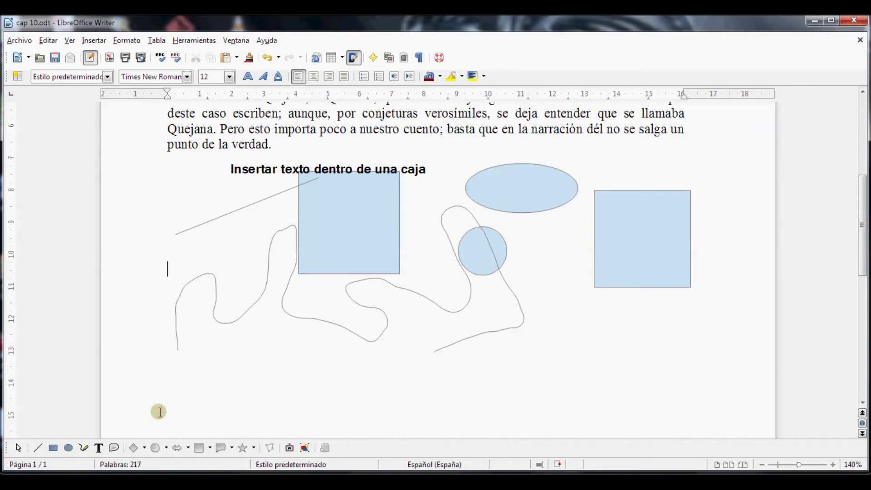
- Draw a line callout about 1.96 × 1.96 cm below the right-hand square and point its leader line at the small circle
{"action": "left_click", "coordinate": [116, 447]}
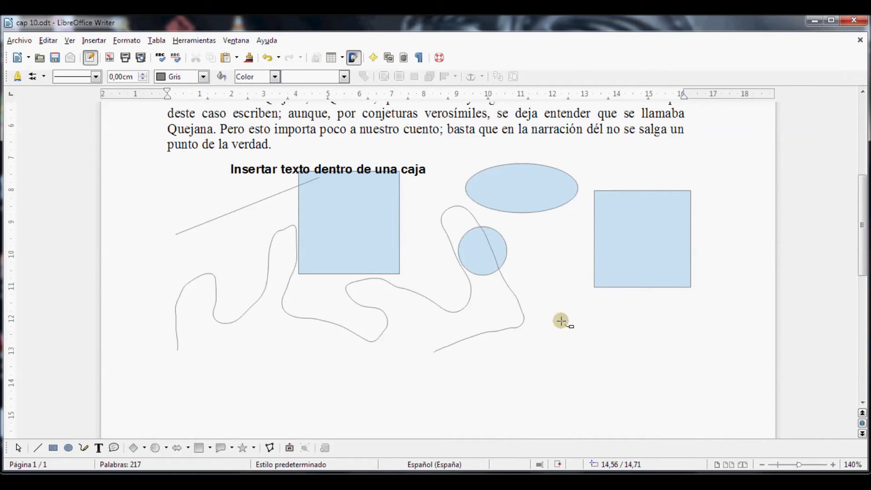
{"action": "left_click_drag", "start_coordinate": [558, 308], "coordinate": [585, 306]}
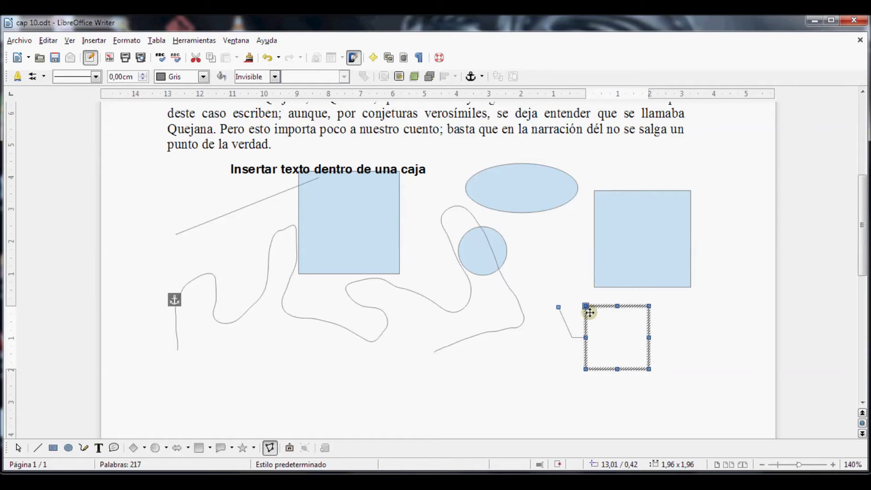
{"action": "left_click_drag", "start_coordinate": [494, 251], "coordinate": [500, 257]}
- Enter "Puedo escribir texto" inside the line callout
{"action": "left_click", "coordinate": [626, 327]}
{"action": "double_click", "coordinate": [626, 327]}
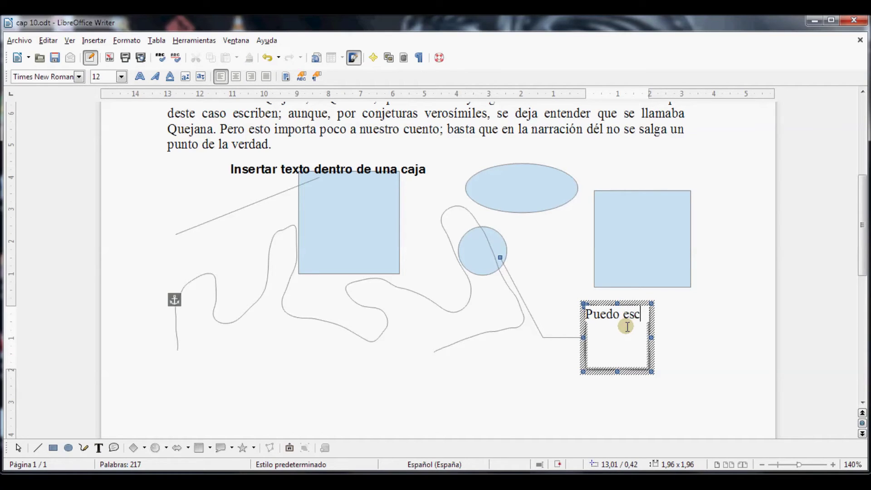
{"action": "type", "text": "Puedo escribir texto"}
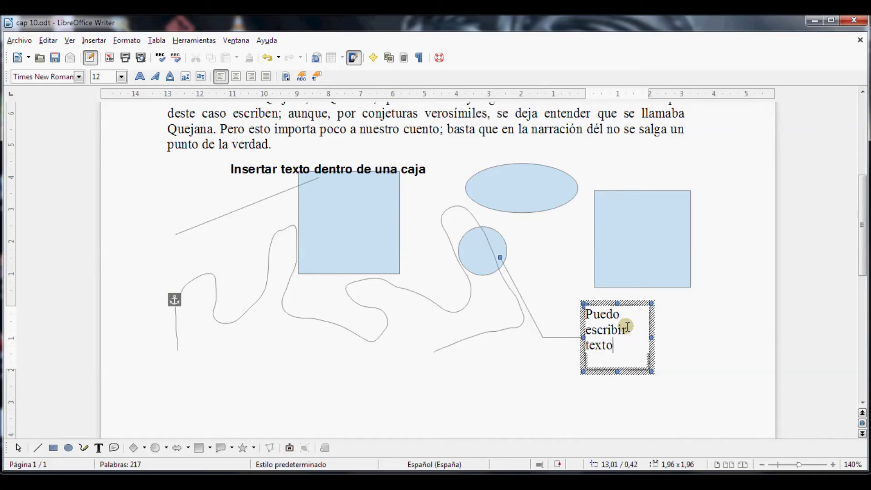
{"action": "left_click", "coordinate": [708, 345]}
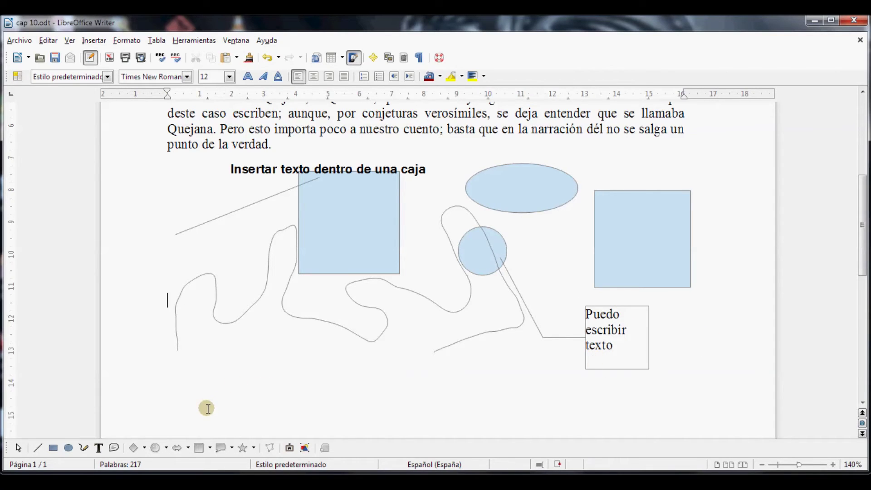
- Draw a cube about 2.65 × 2.02 cm below the left blue square
{"action": "left_click", "coordinate": [145, 448]}
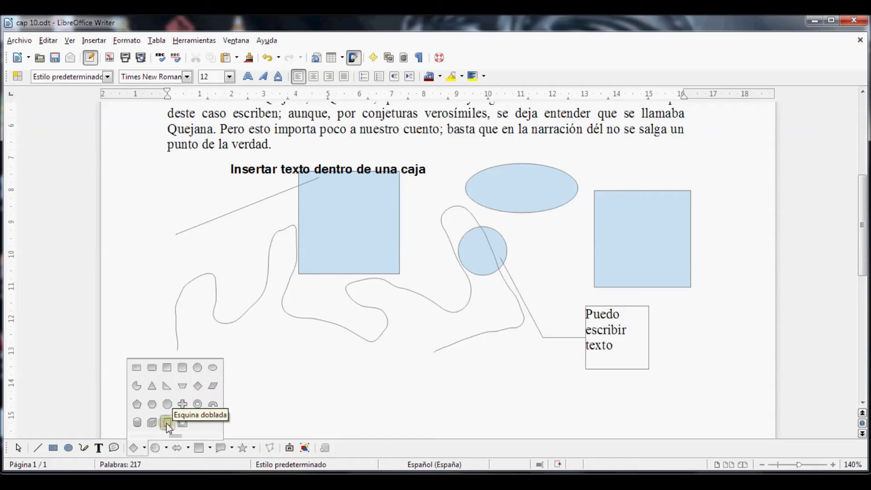
{"action": "left_click", "coordinate": [152, 422]}
{"action": "left_click_drag", "start_coordinate": [326, 314], "coordinate": [411, 380]}
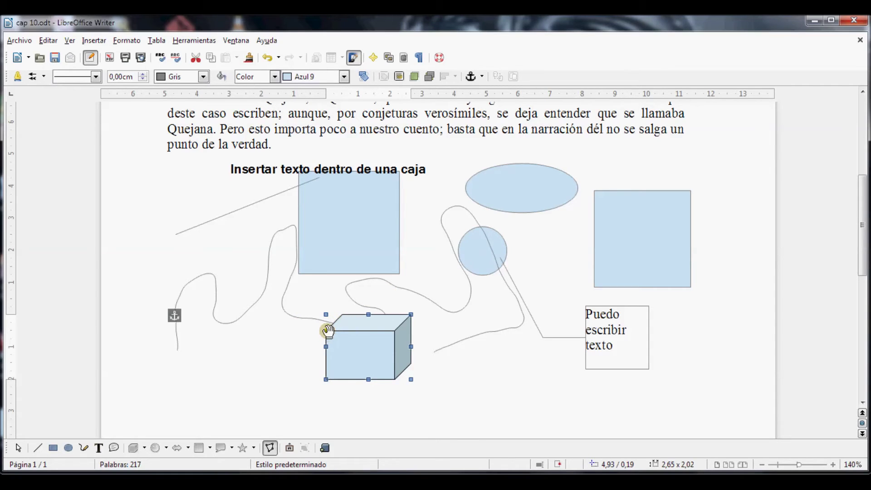
- Enlarge the cube to about 3.90 × 3.14 cm and adjust the depth of its front edge with the shape handle
{"action": "left_click_drag", "start_coordinate": [326, 331], "coordinate": [288, 278]}
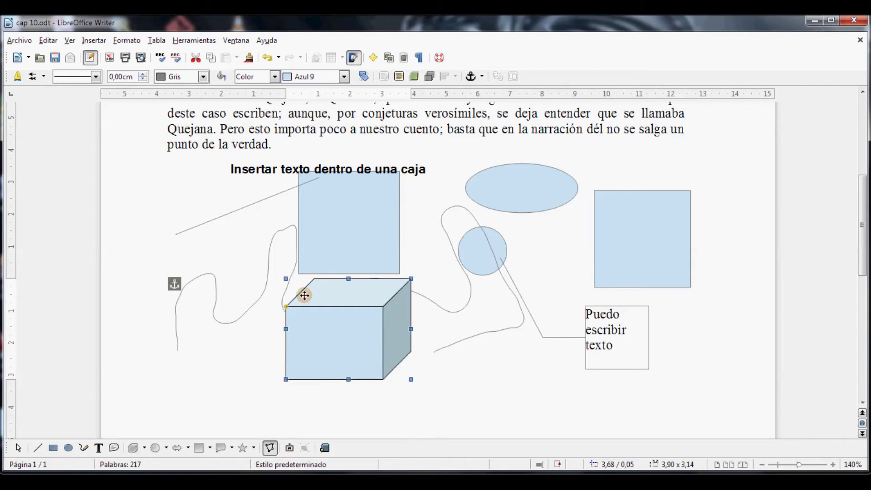
{"action": "left_click_drag", "start_coordinate": [289, 307], "coordinate": [332, 306]}
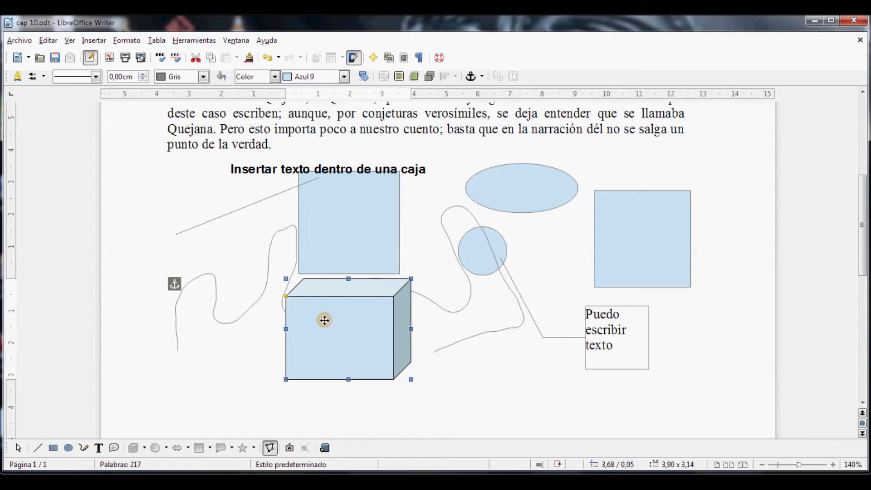
{"action": "left_click_drag", "start_coordinate": [287, 295], "coordinate": [286, 312]}
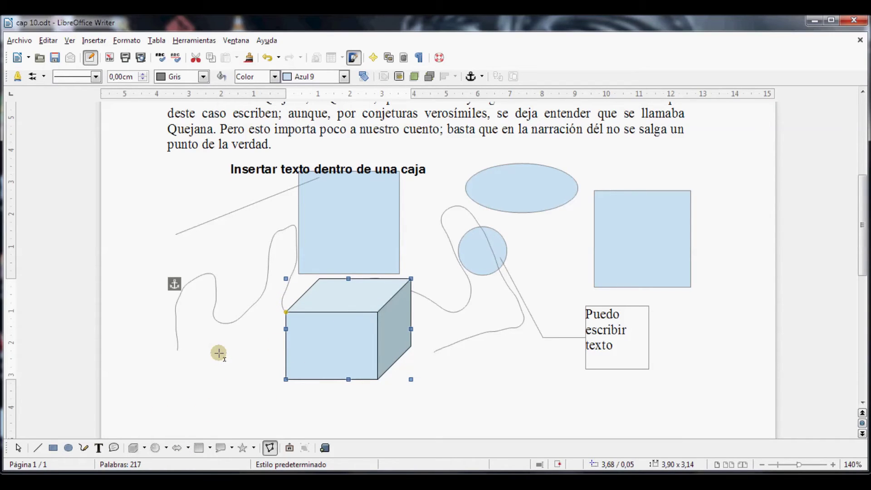
- Draw a prohibition symbol about 3.35 × 3.18 cm between the cube and the line callout, and thicken its ring
{"action": "left_click", "coordinate": [166, 448]}
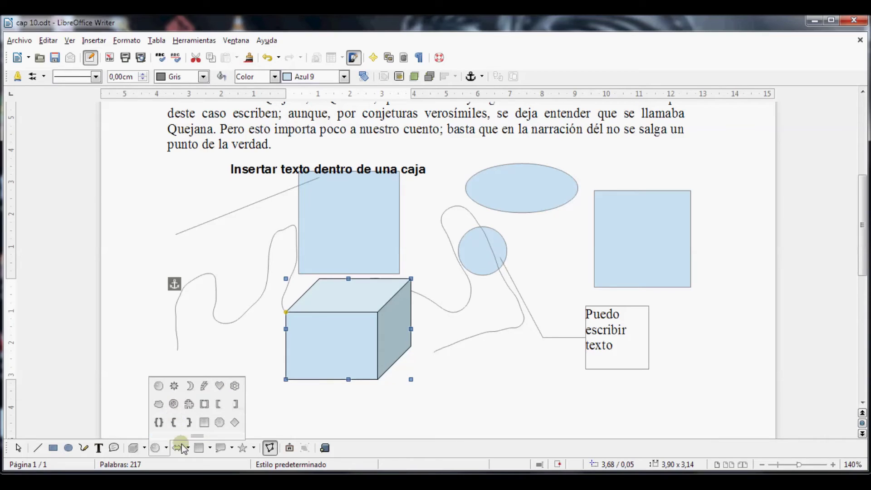
{"action": "left_click", "coordinate": [174, 404]}
{"action": "left_click_drag", "start_coordinate": [441, 287], "coordinate": [549, 390]}
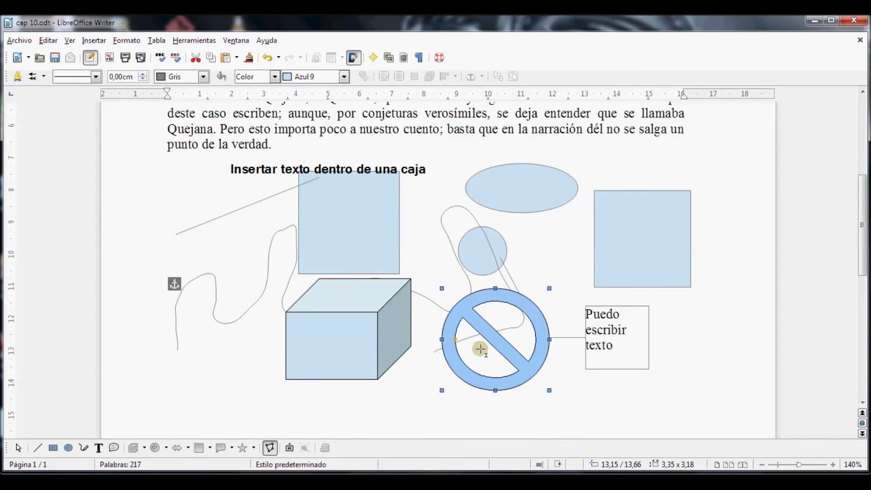
{"action": "mouse_move", "coordinate": [458, 338]}
{"action": "left_mouse_down"}
{"action": "mouse_move", "coordinate": [470, 346]}
{"action": "mouse_move", "coordinate": [451, 349]}
{"action": "left_mouse_up"}
{"action": "left_click", "coordinate": [601, 392]}
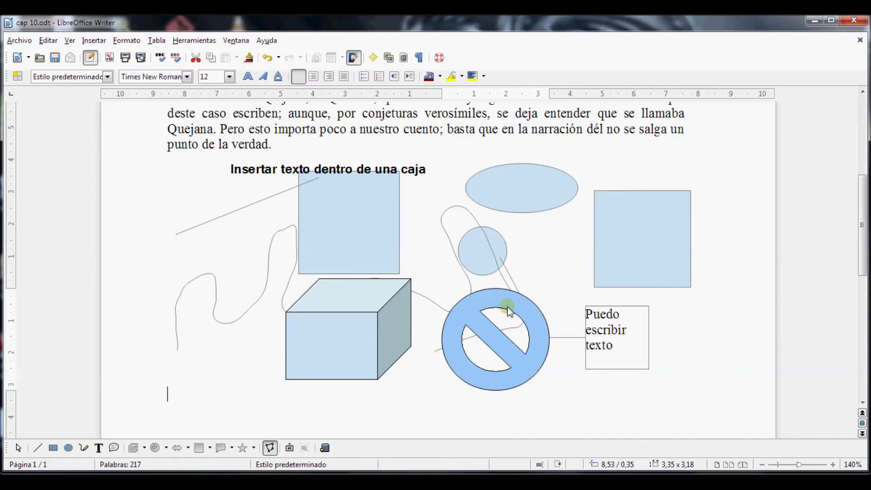
{"action": "left_click", "coordinate": [188, 448]}
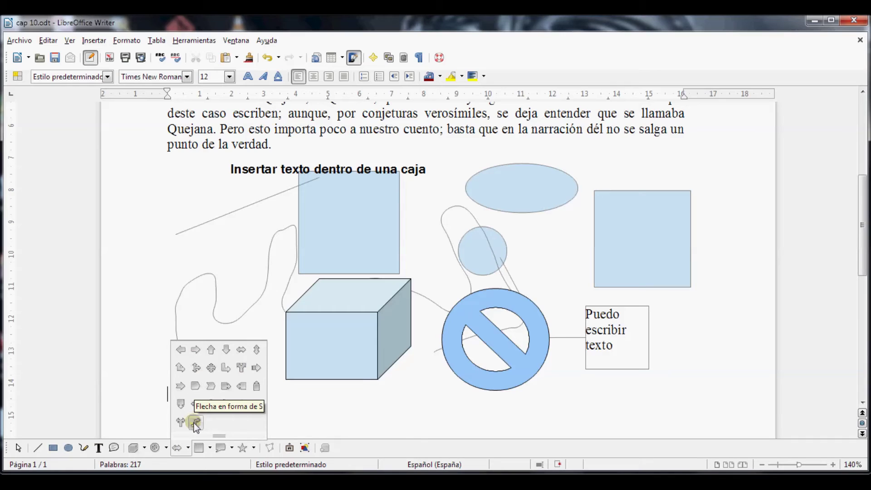
{"action": "left_click", "coordinate": [209, 448]}
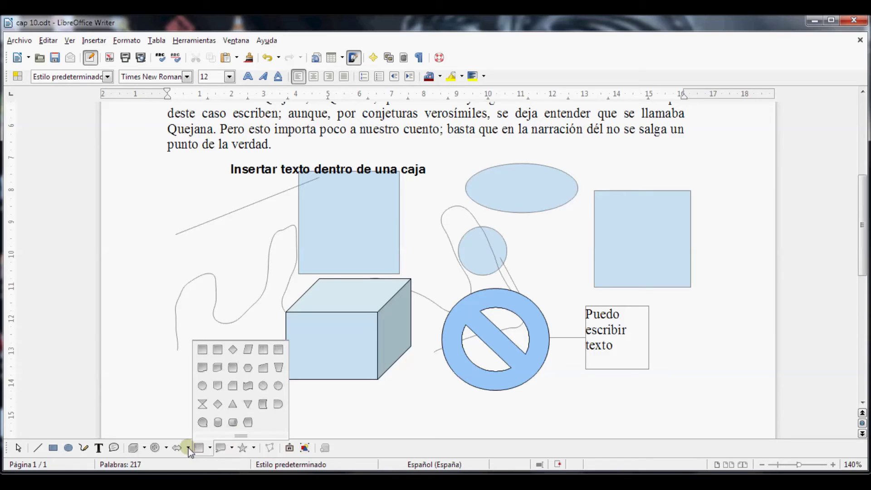
- Draw a rounded rectangular speech bubble about 3.10 × 1.61 cm beside the cube, and shorten its pointer toward the bubble's centre
{"action": "left_click", "coordinate": [231, 448]}
{"action": "left_click", "coordinate": [235, 449]}
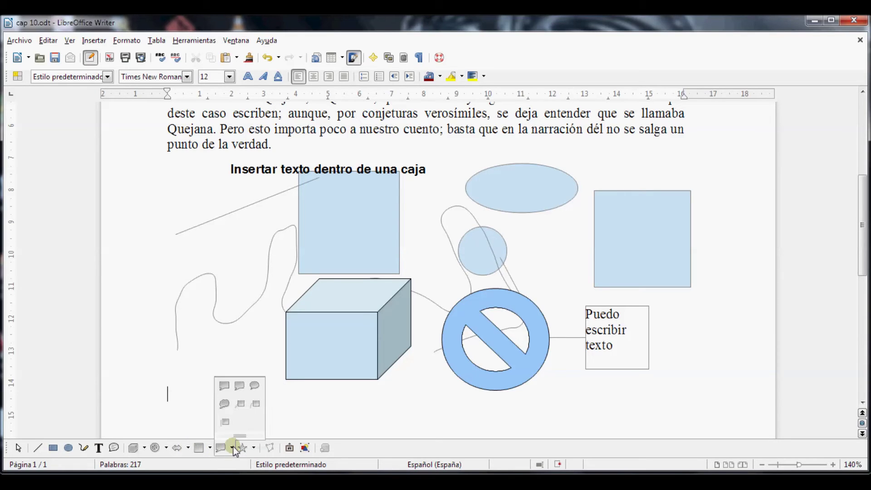
{"action": "left_click", "coordinate": [233, 385]}
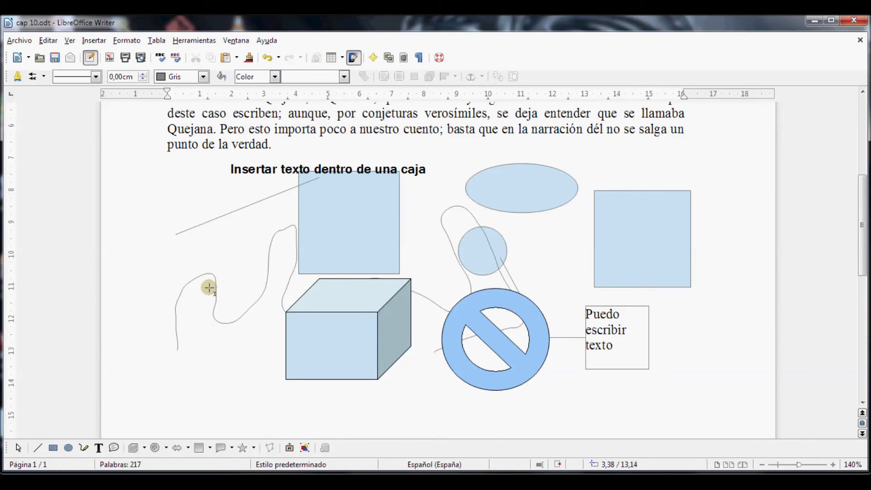
{"action": "left_click_drag", "start_coordinate": [161, 268], "coordinate": [262, 319]}
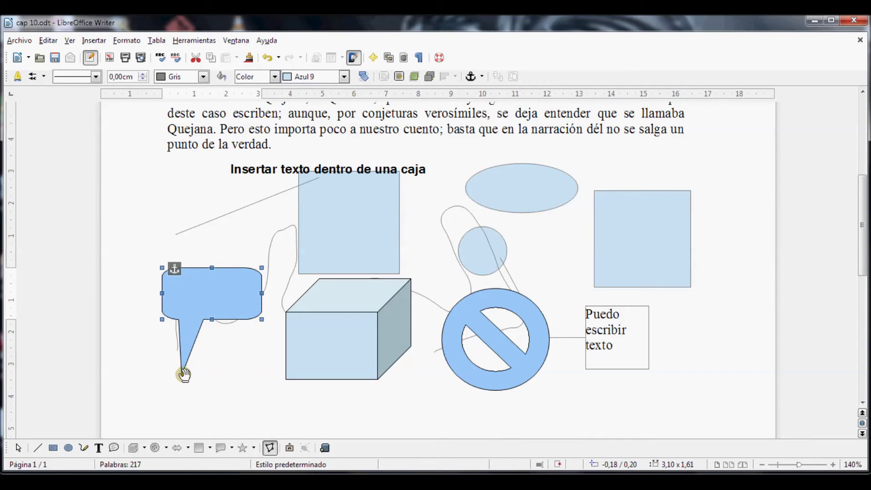
{"action": "left_click_drag", "start_coordinate": [182, 375], "coordinate": [215, 340]}
{"action": "left_click", "coordinate": [227, 378]}
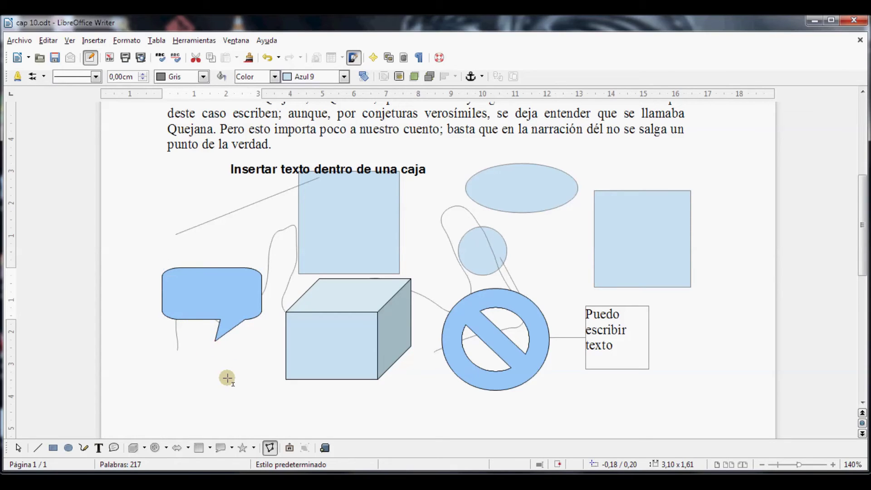
{"action": "left_click", "coordinate": [255, 448]}
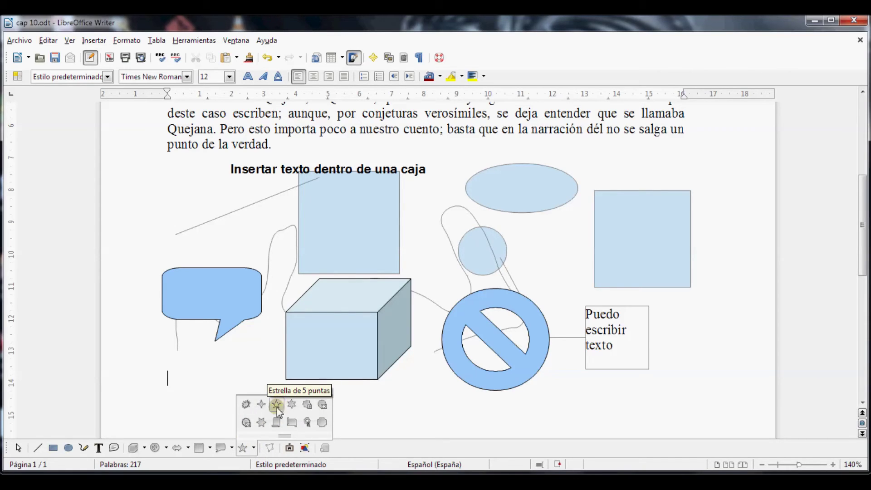
{"action": "left_click", "coordinate": [275, 450]}
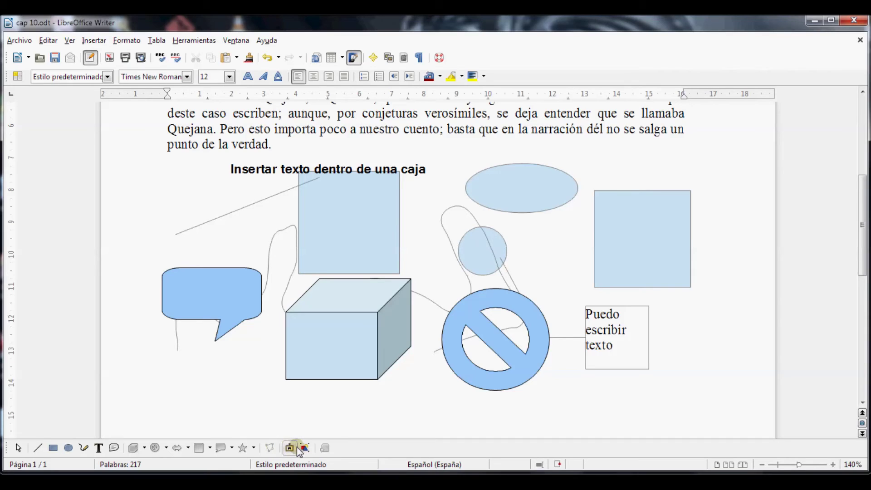
{"action": "left_click", "coordinate": [367, 403]}
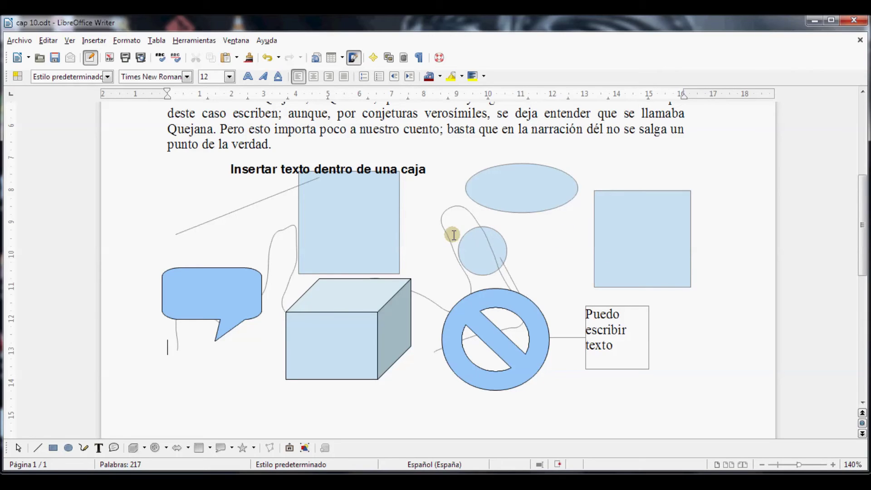
- Group the speech bubble, the left blue square and the cube into one object
{"action": "left_click", "coordinate": [221, 281]}
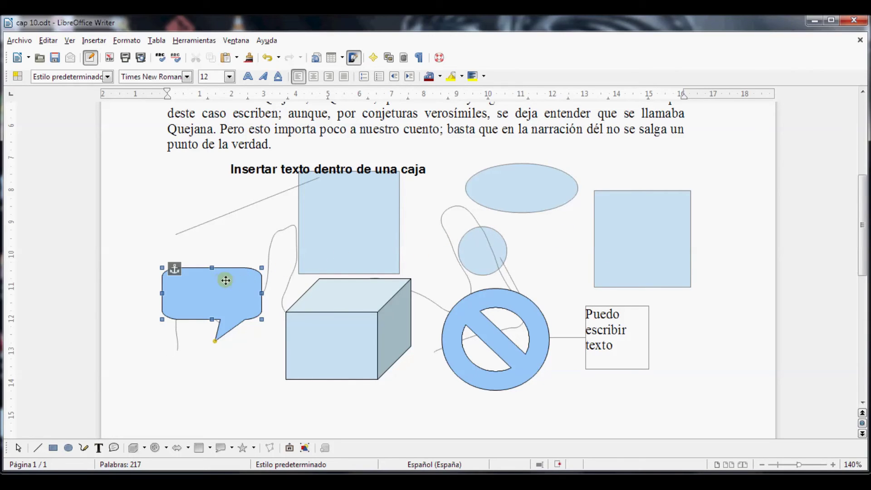
{"action": "left_click", "coordinate": [332, 234], "text": "shift"}
{"action": "left_click", "coordinate": [339, 306], "text": "shift"}
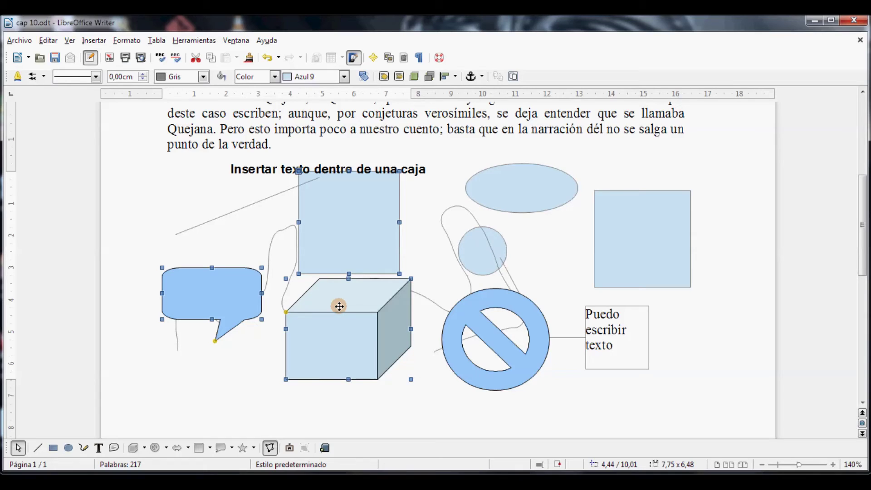
{"action": "right_click", "coordinate": [340, 307]}
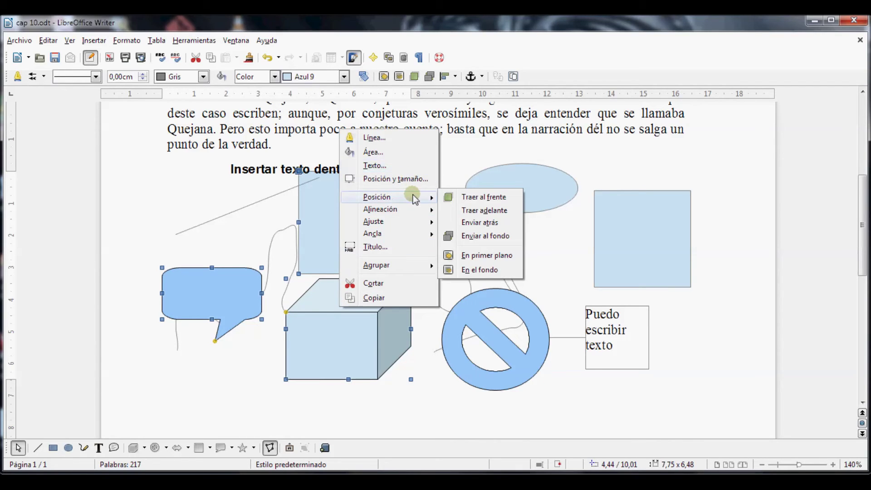
{"action": "mouse_move", "coordinate": [409, 263]}
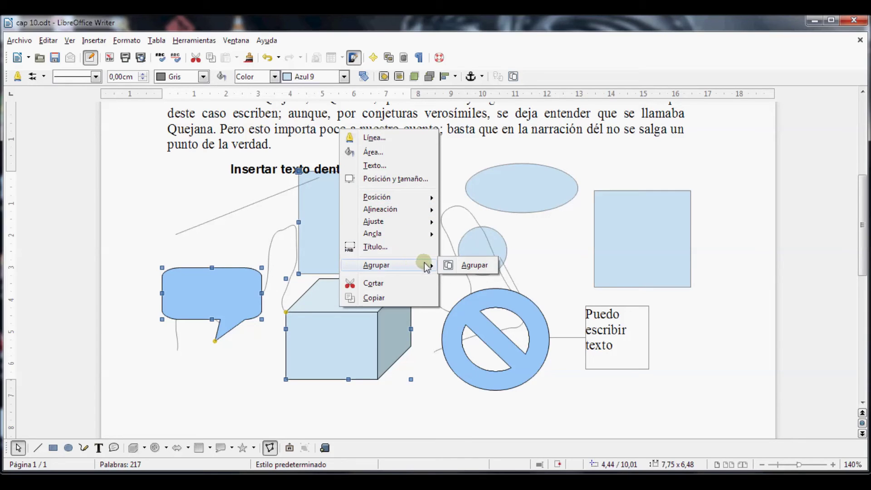
{"action": "left_click", "coordinate": [463, 265]}
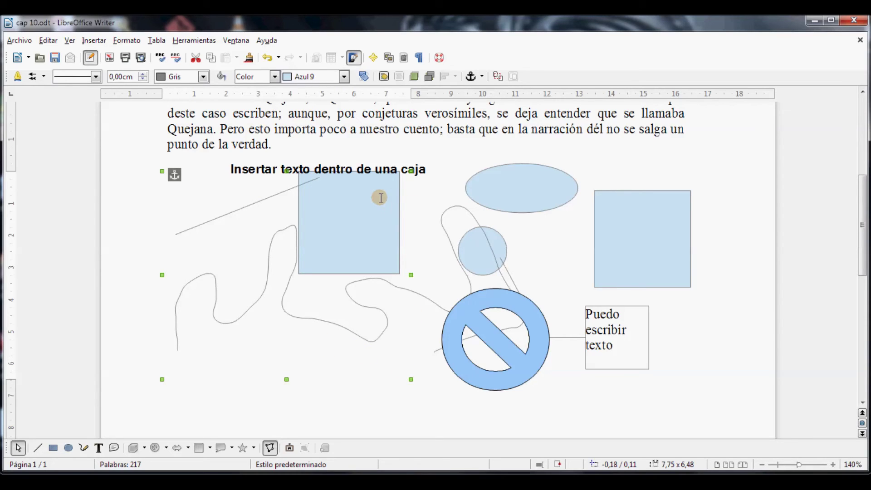
- Move the grouped shapes down and slightly to the right, to about 0.37 / 0.04 cm
{"action": "left_click", "coordinate": [468, 185]}
{"action": "left_click", "coordinate": [393, 197]}
{"action": "left_click_drag", "start_coordinate": [393, 198], "coordinate": [381, 240]}
{"action": "scroll", "coordinate": [382, 245], "scroll_direction": "down", "scroll_amount": 1}
{"action": "scroll", "coordinate": [501, 396], "scroll_direction": "down", "scroll_amount": 1}
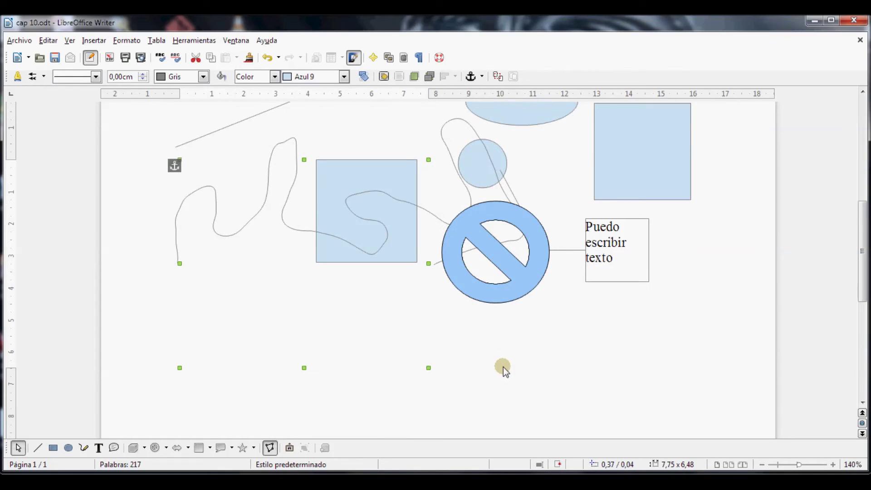
- Ungroup the speech bubble, blue square and cube
{"action": "right_click", "coordinate": [386, 189]}
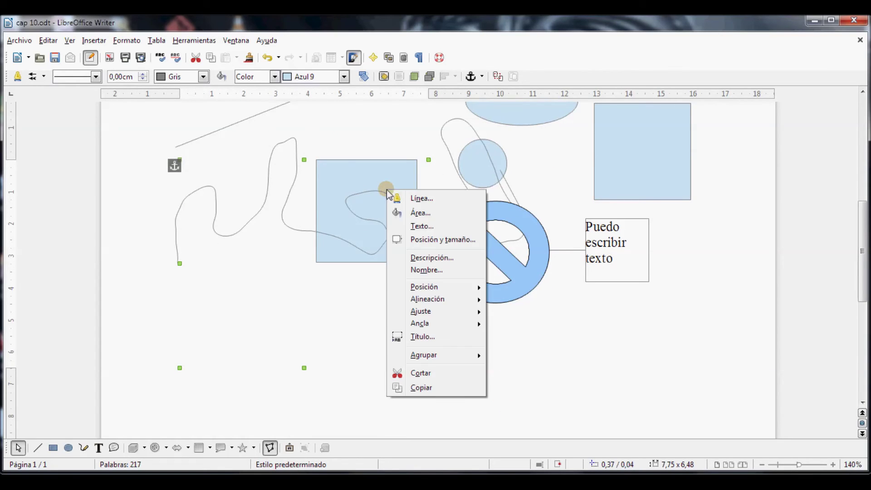
{"action": "mouse_move", "coordinate": [461, 355]}
{"action": "left_click", "coordinate": [522, 355]}
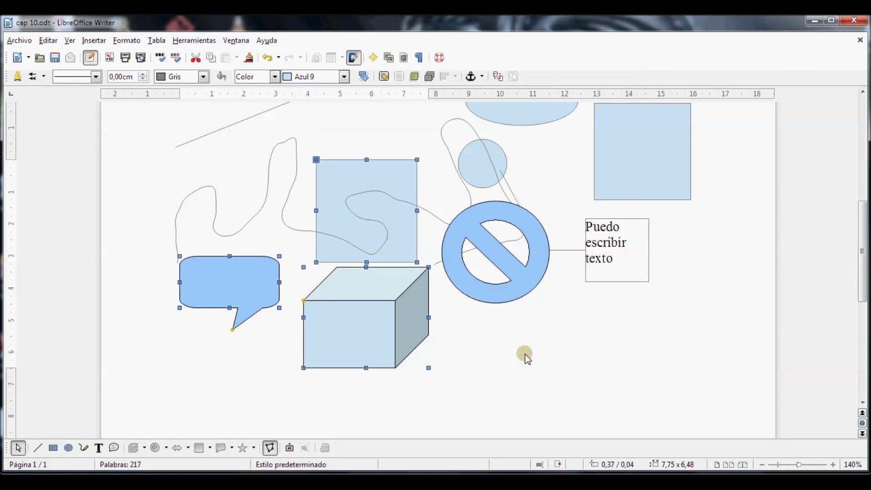
- Move the cube slightly left on its own, then the blue square left behind the speech bubble, to about 2.24 / 0.34 cm
{"action": "left_click", "coordinate": [551, 343]}
{"action": "left_click", "coordinate": [363, 218]}
{"action": "left_click", "coordinate": [248, 256]}
{"action": "left_click", "coordinate": [358, 322]}
{"action": "mouse_move", "coordinate": [353, 321]}
{"action": "left_mouse_down"}
{"action": "mouse_move", "coordinate": [317, 295]}
{"action": "mouse_move", "coordinate": [303, 301]}
{"action": "mouse_move", "coordinate": [355, 333]}
{"action": "left_mouse_up"}
{"action": "left_click", "coordinate": [346, 216]}
{"action": "left_click_drag", "start_coordinate": [330, 212], "coordinate": [254, 222]}
{"action": "left_click", "coordinate": [409, 184]}
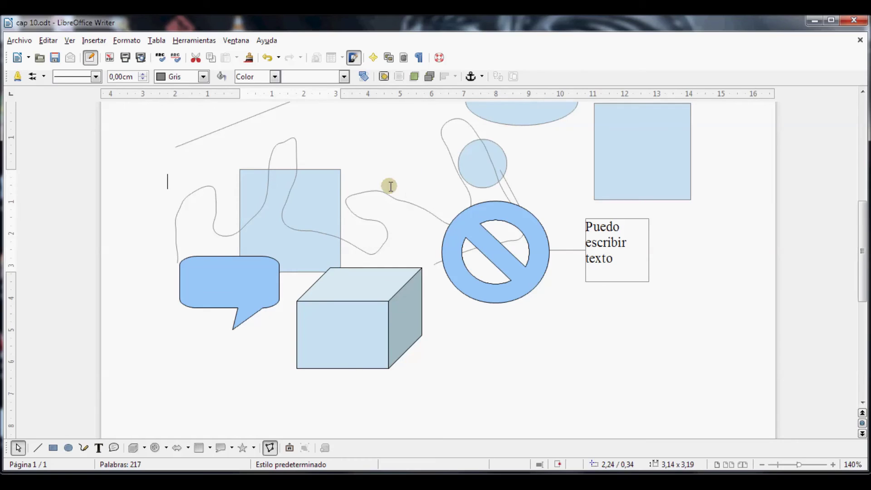
- Move the speech bubble up over the blue square's lower left corner, to about 0.37 / 0.01 cm
{"action": "left_click_drag", "start_coordinate": [247, 284], "coordinate": [246, 265]}
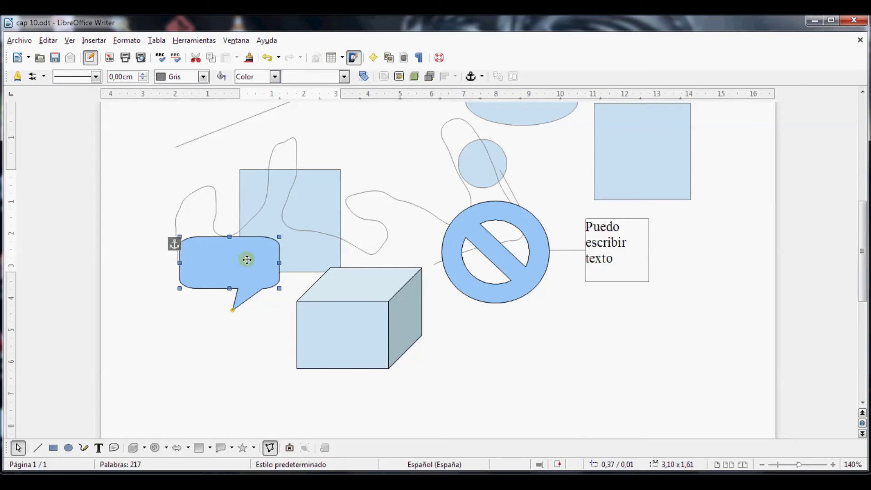
{"action": "left_click", "coordinate": [303, 209]}
{"action": "left_click", "coordinate": [227, 268]}
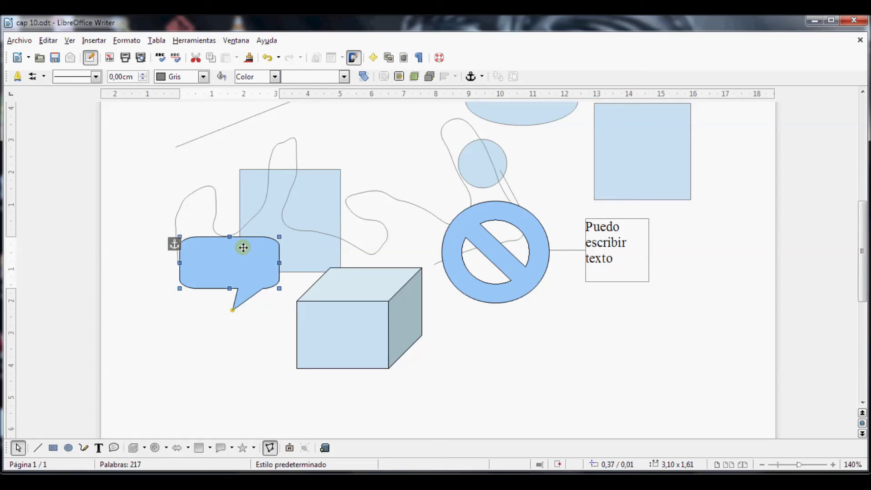
- Bring the blue square behind the speech bubble to the front of the stacking order
{"action": "left_click", "coordinate": [306, 203]}
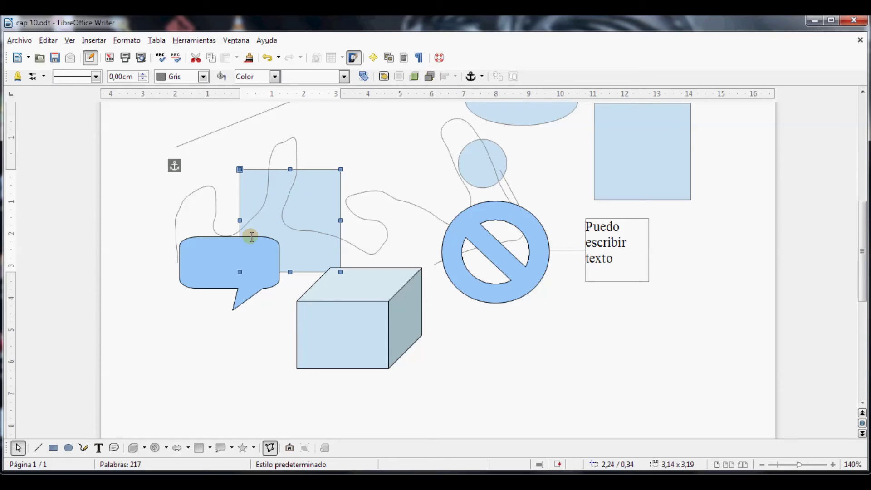
{"action": "right_click", "coordinate": [273, 219]}
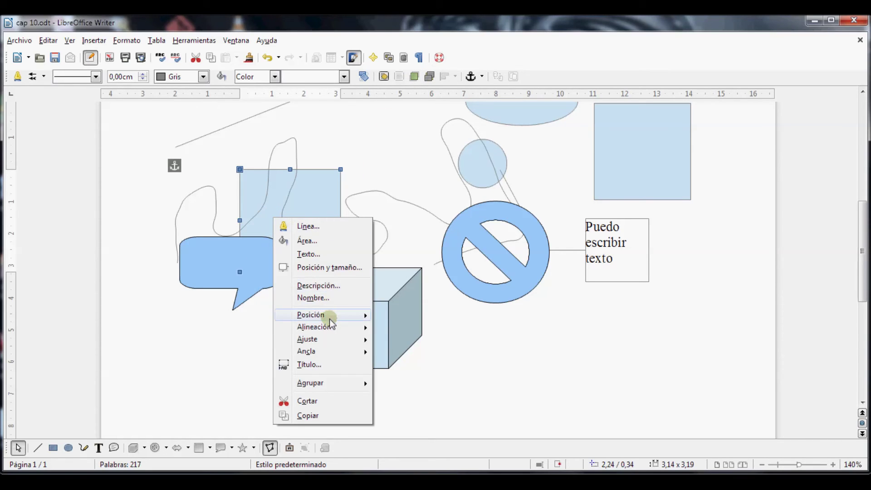
{"action": "mouse_move", "coordinate": [332, 339]}
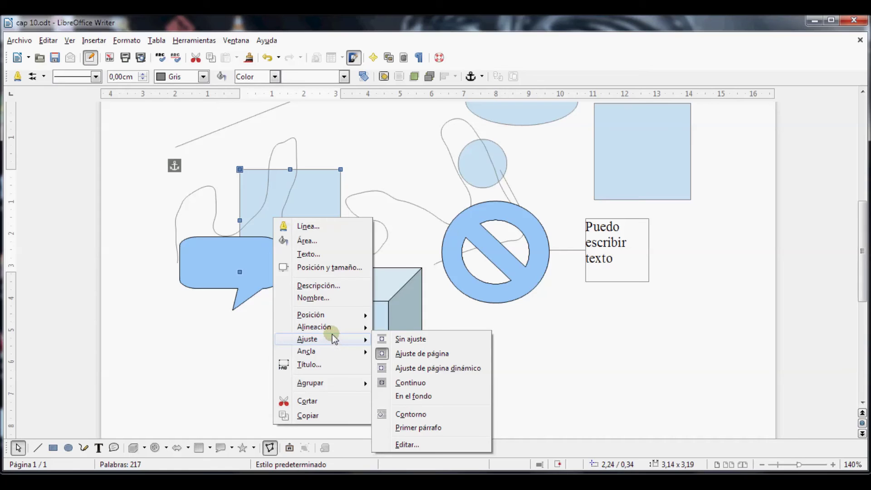
{"action": "mouse_move", "coordinate": [338, 313]}
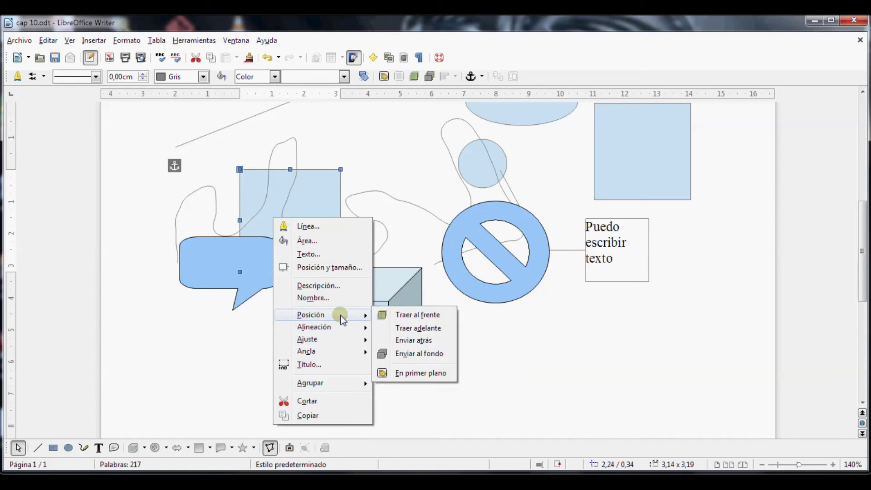
{"action": "left_click", "coordinate": [403, 316]}
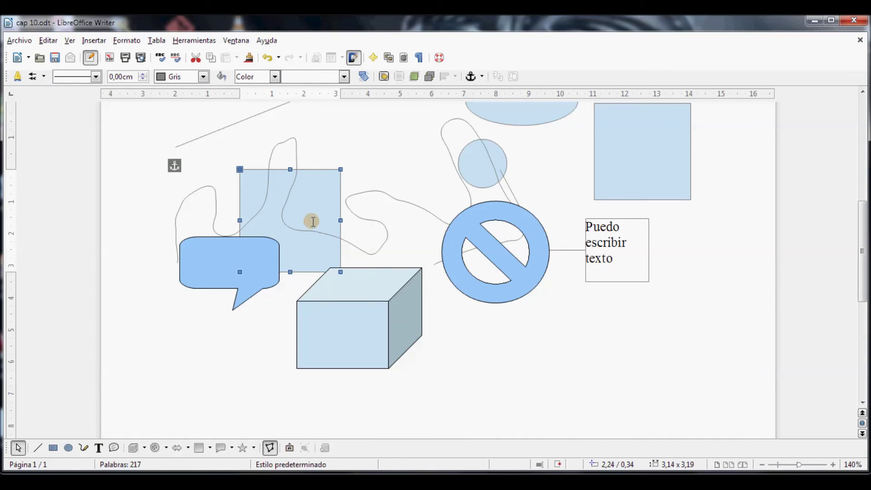
- Bring the blue square behind the speech bubble forward one level
{"action": "right_click", "coordinate": [290, 200]}
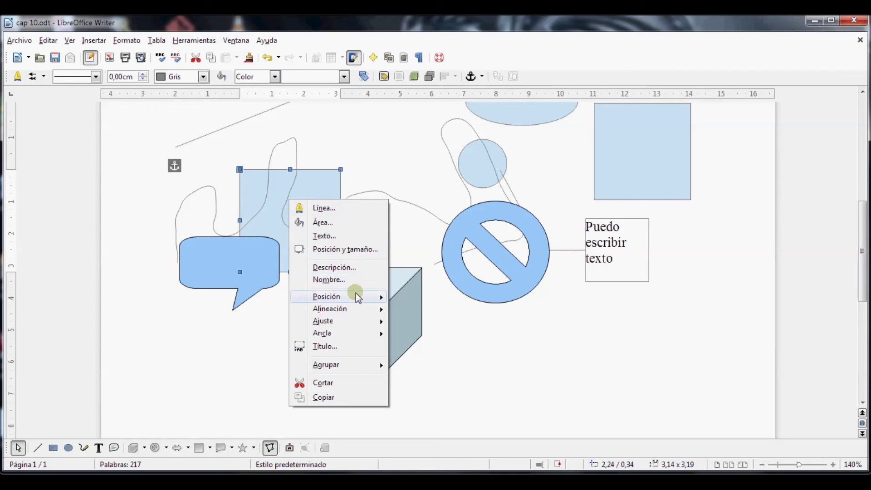
{"action": "mouse_move", "coordinate": [359, 295]}
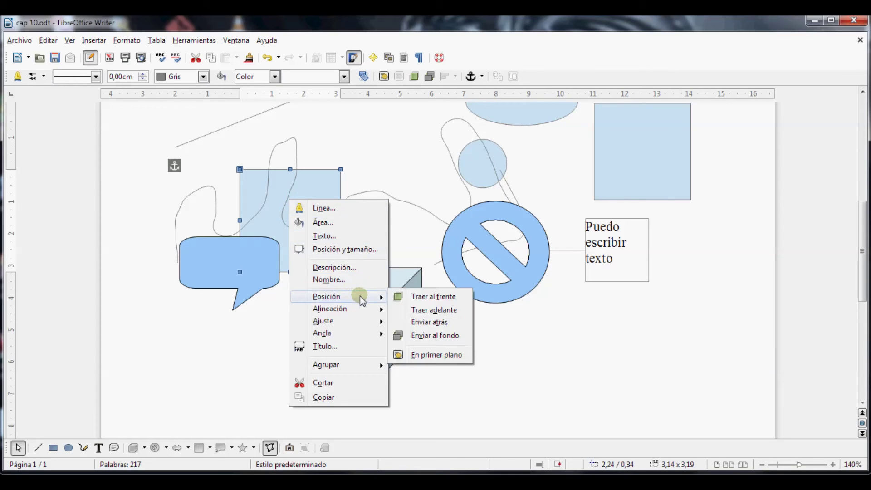
{"action": "left_click", "coordinate": [440, 309]}
- Place the blue square in the foreground layer (En primer plano) and check how it overlaps the speech bubble
{"action": "right_click", "coordinate": [325, 244]}
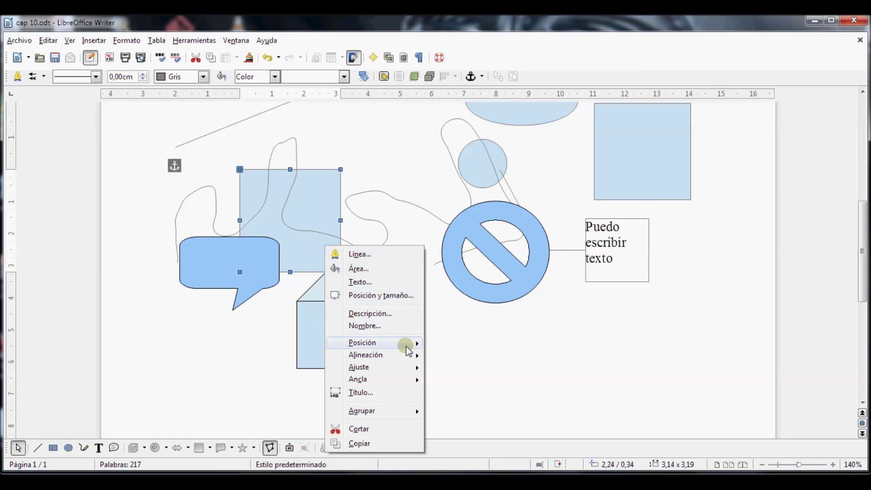
{"action": "mouse_move", "coordinate": [407, 348]}
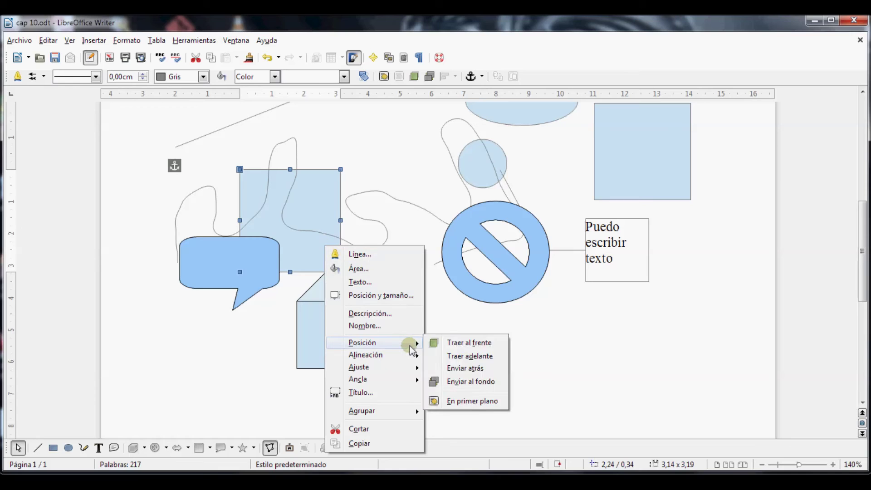
{"action": "left_click", "coordinate": [494, 401]}
{"action": "left_click", "coordinate": [235, 381]}
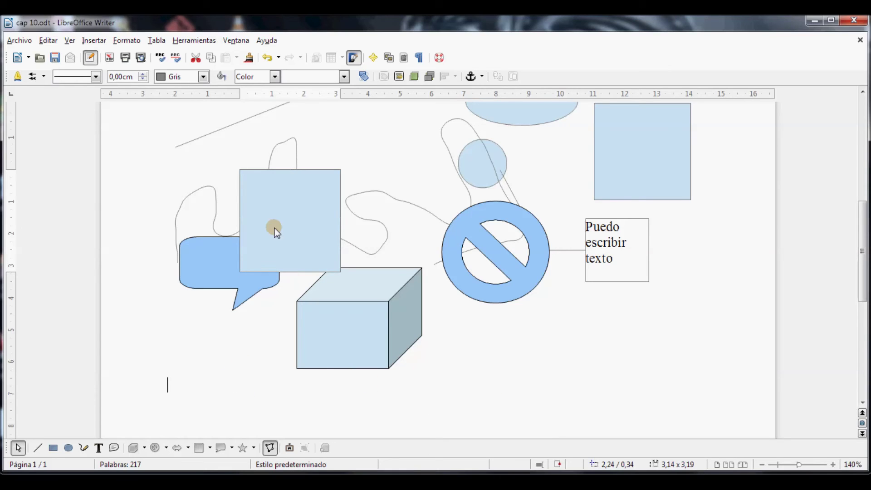
{"action": "left_click", "coordinate": [273, 224]}
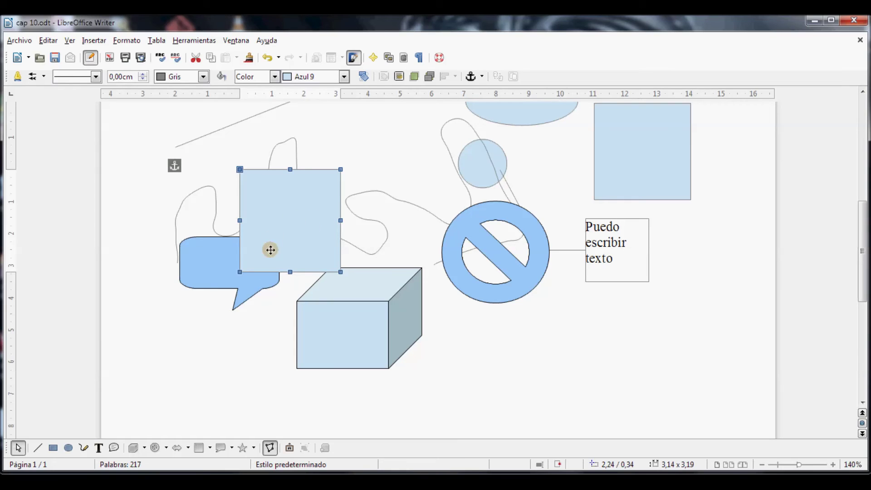
{"action": "left_click", "coordinate": [225, 267]}
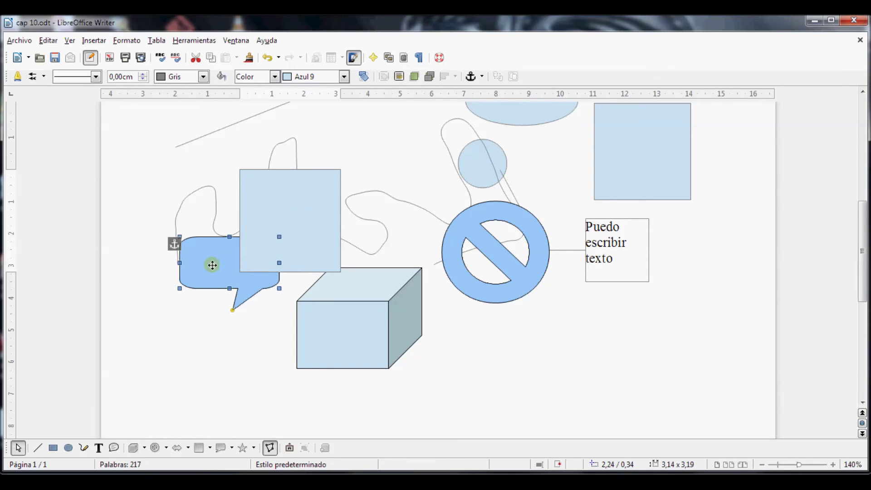
- Send the blue square to the back of the stacking order (Enviar al fondo)
{"action": "left_click", "coordinate": [303, 222]}
{"action": "right_click", "coordinate": [300, 191]}
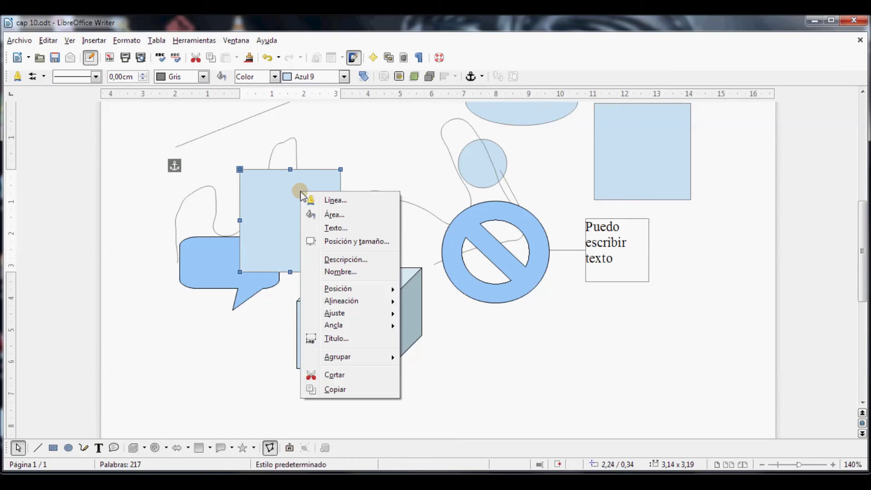
{"action": "mouse_move", "coordinate": [366, 293]}
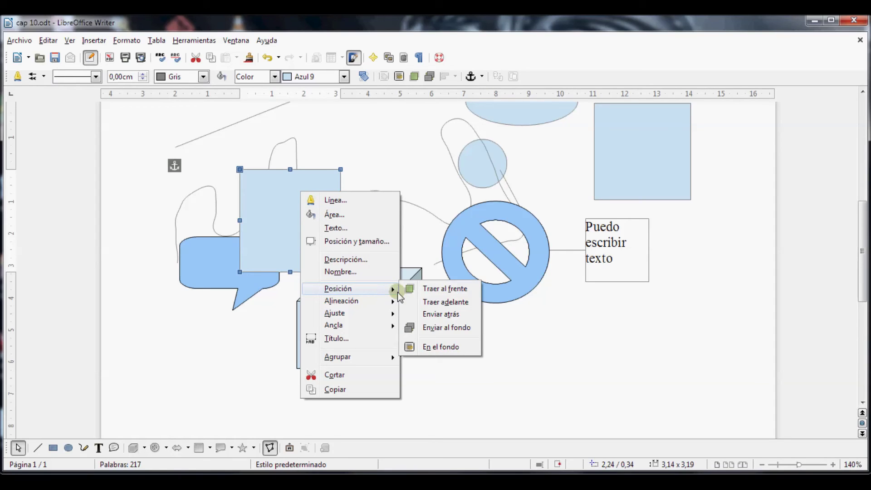
{"action": "left_click", "coordinate": [458, 329]}
{"action": "left_click", "coordinate": [229, 338]}
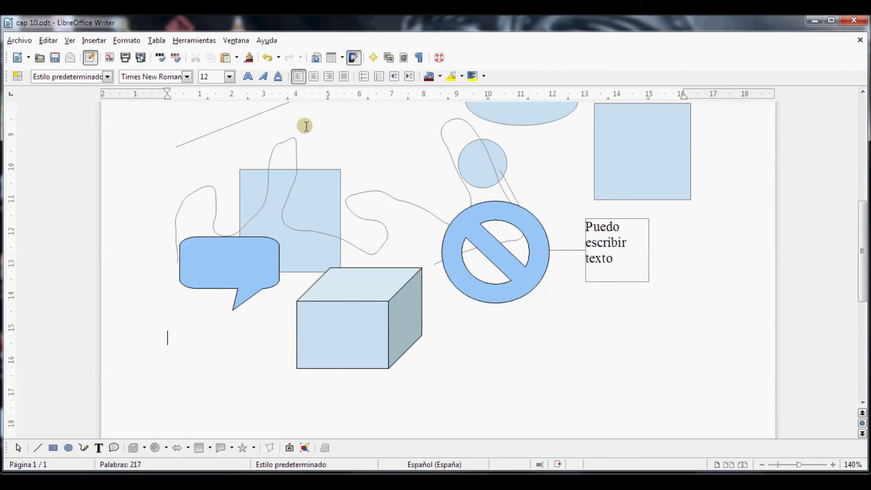
- Move the speech bubble right over the cube's upper right corner, to about 5,53 / 0,27 cm
{"action": "left_click", "coordinate": [195, 189]}
{"action": "left_click", "coordinate": [195, 188]}
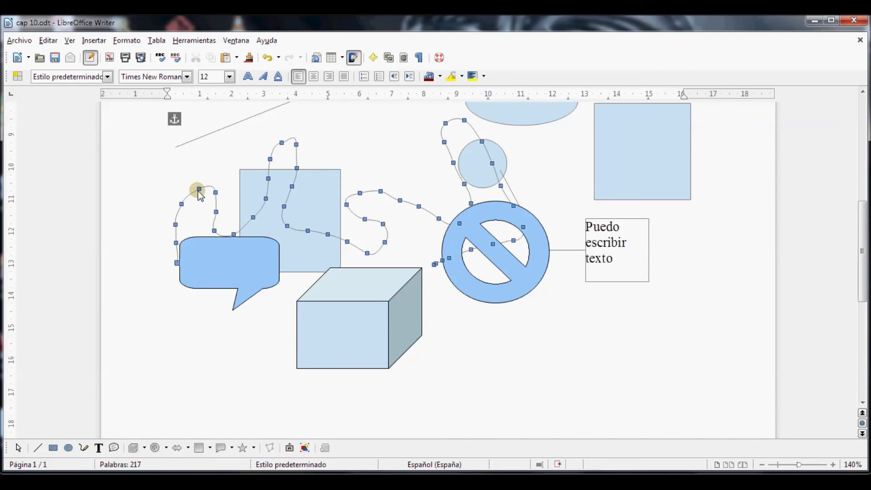
{"action": "left_click", "coordinate": [232, 281]}
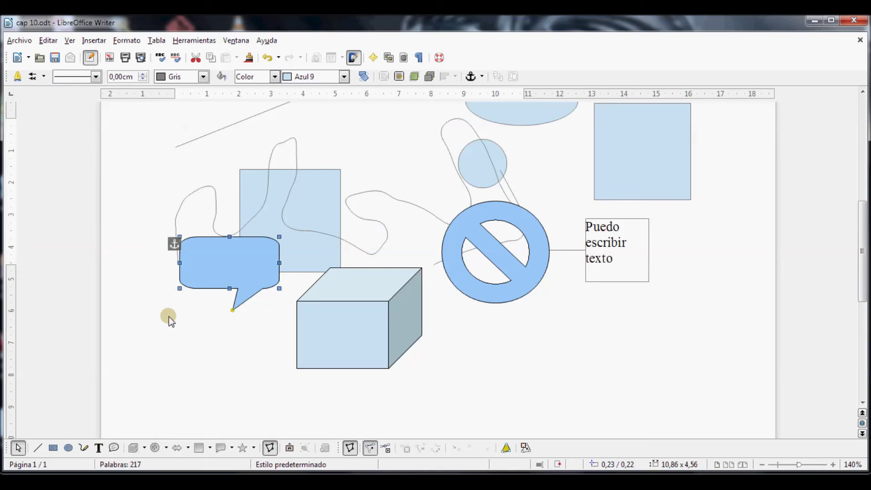
{"action": "mouse_move", "coordinate": [249, 264]}
{"action": "left_mouse_down"}
{"action": "mouse_move", "coordinate": [366, 200]}
{"action": "mouse_move", "coordinate": [417, 278]}
{"action": "left_mouse_up"}
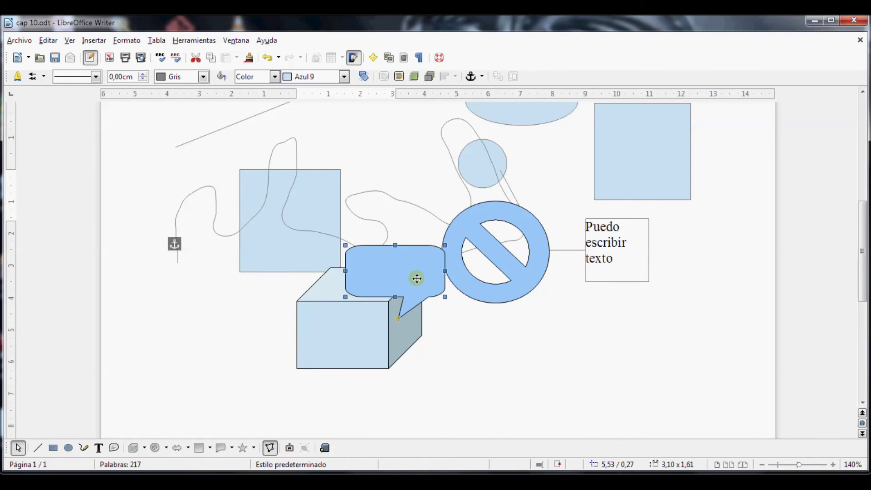
{"action": "left_click", "coordinate": [534, 393]}
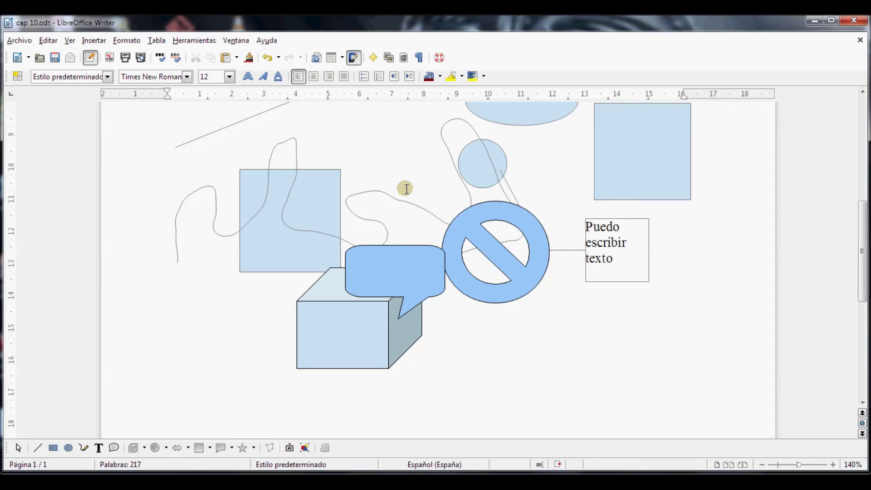
- Set the speech bubble's outline style to Invisible and back to Continuo
{"action": "left_click", "coordinate": [389, 251]}
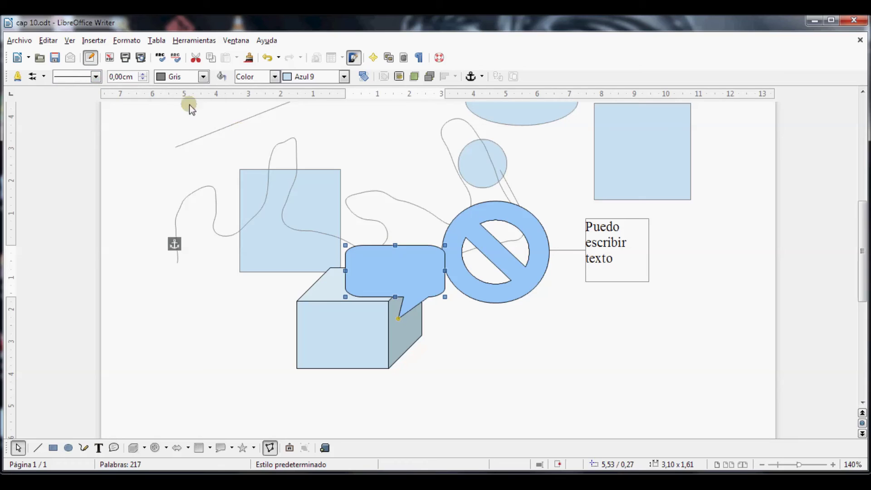
{"action": "left_click", "coordinate": [96, 76]}
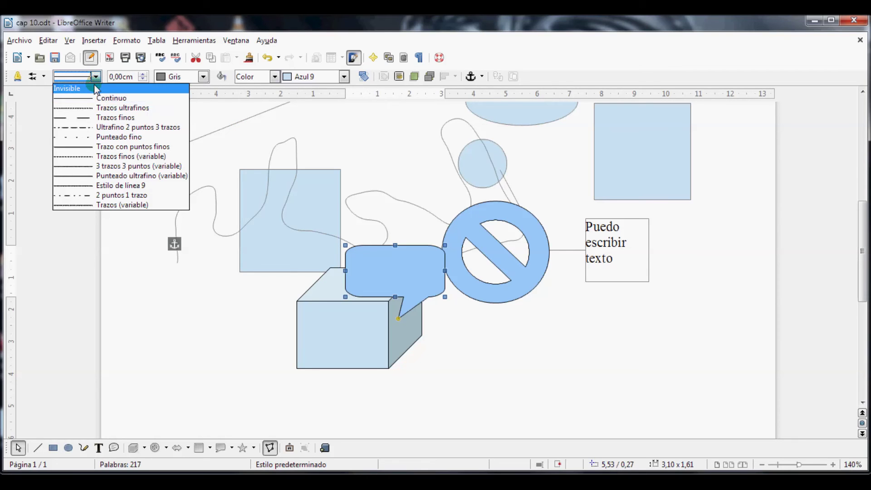
{"action": "left_click", "coordinate": [93, 88]}
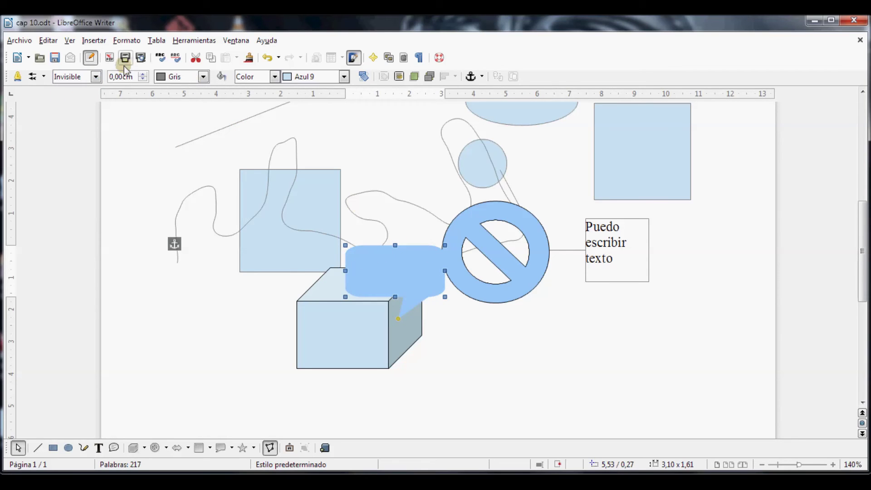
{"action": "left_click", "coordinate": [96, 76]}
{"action": "left_click", "coordinate": [91, 99]}
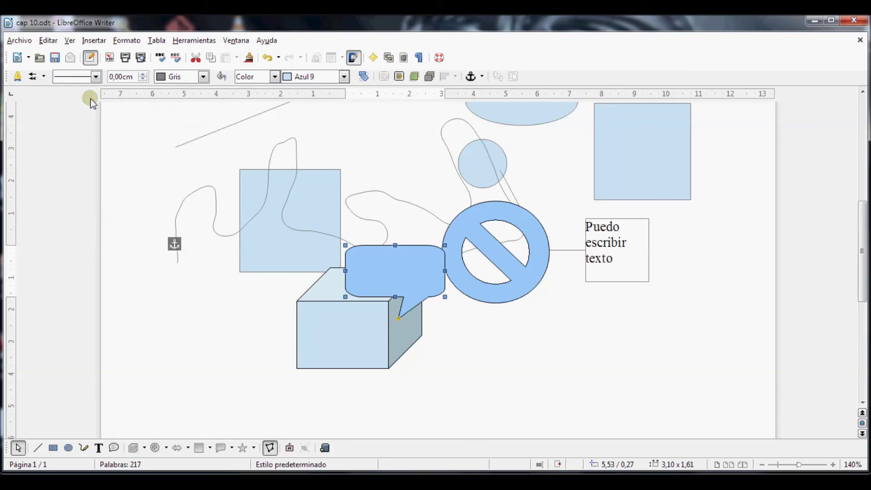
- Give the speech bubble's outline the Trazos finos (variable) style and a width of 0,20 cm
{"action": "left_click", "coordinate": [95, 76]}
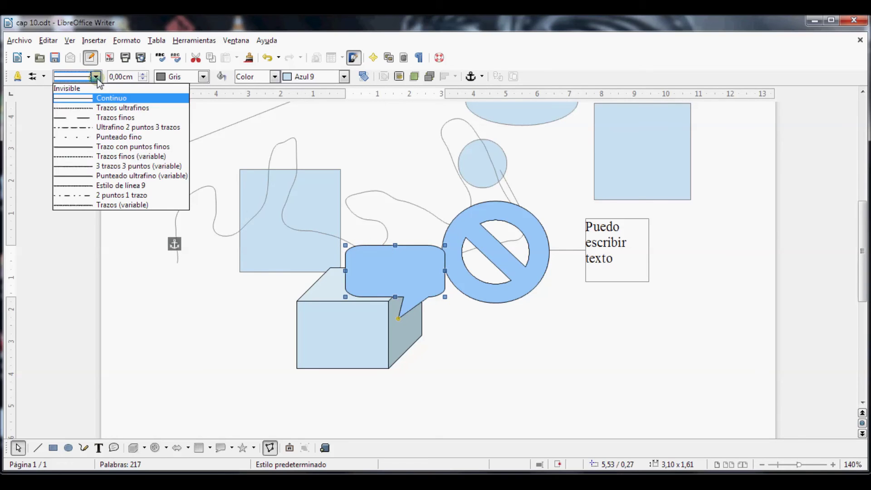
{"action": "left_click", "coordinate": [116, 157]}
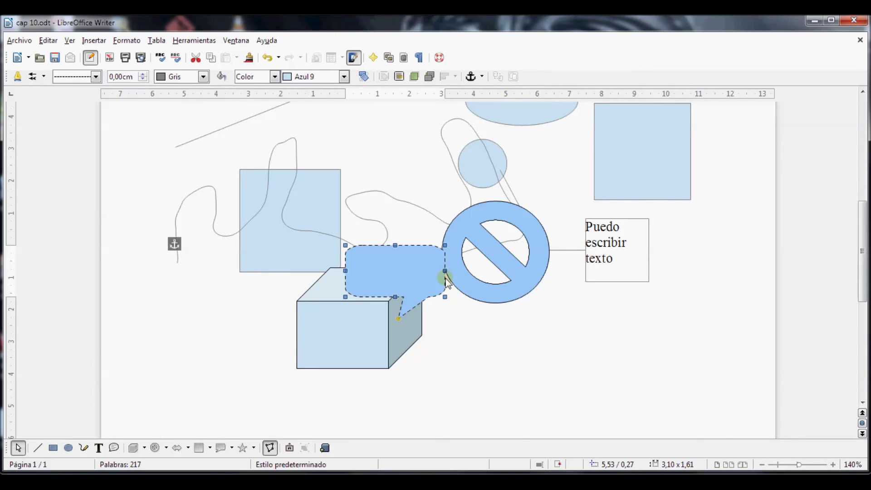
{"action": "left_click", "coordinate": [142, 74]}
{"action": "left_click", "coordinate": [142, 76]}
{"action": "left_click", "coordinate": [142, 75]}
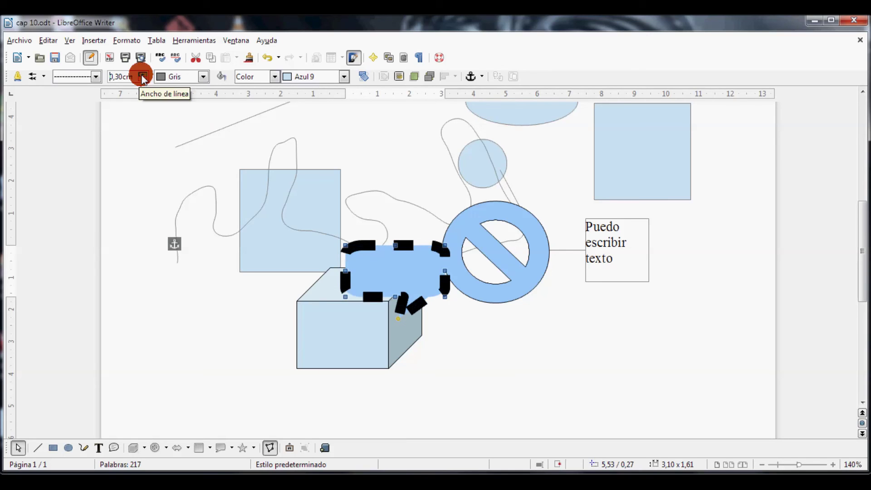
{"action": "left_click", "coordinate": [142, 76]}
{"action": "left_click", "coordinate": [143, 80]}
{"action": "left_click", "coordinate": [142, 79]}
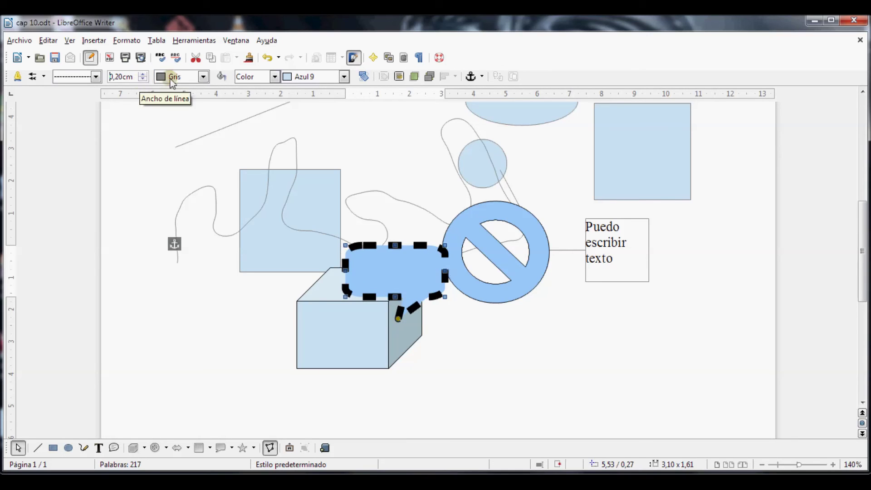
- Colour the speech bubble's outline Azul claro and reduce its width to 0,00 cm
{"action": "left_click", "coordinate": [203, 76]}
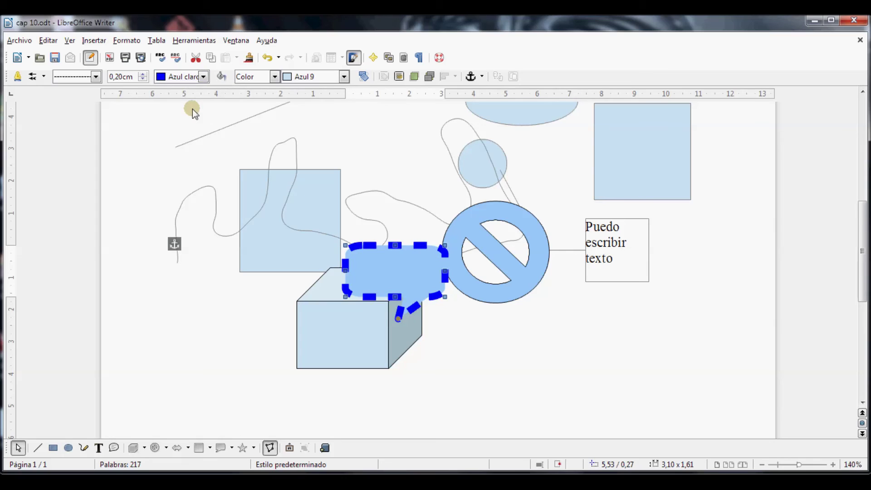
{"action": "left_click", "coordinate": [143, 80]}
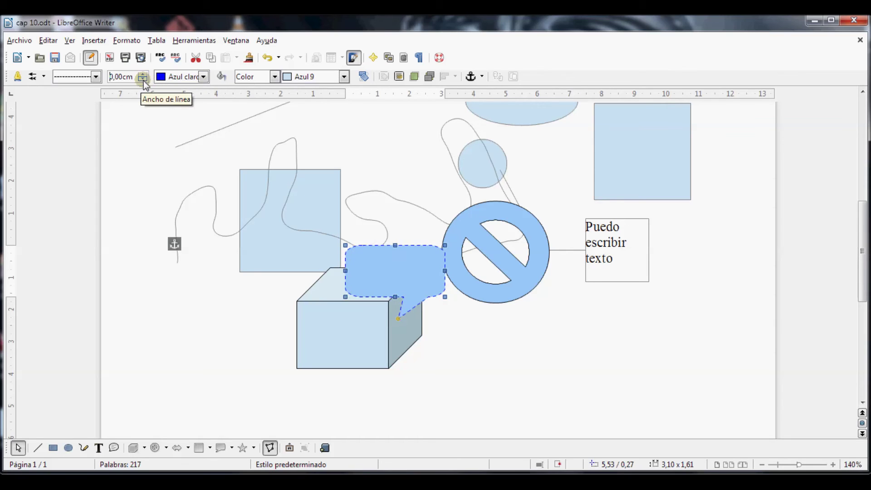
- Try an Invisible fill on the speech bubble and replace it with the solid colour Verde
{"action": "left_click", "coordinate": [275, 76]}
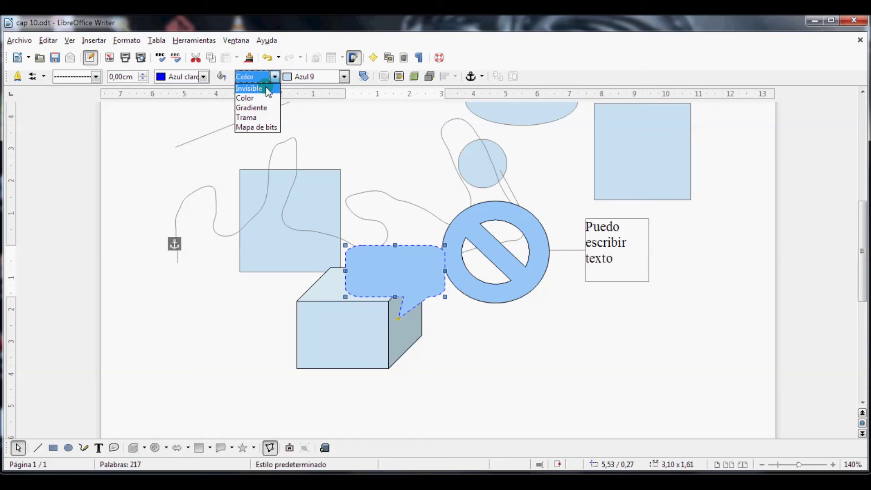
{"action": "left_click", "coordinate": [255, 88]}
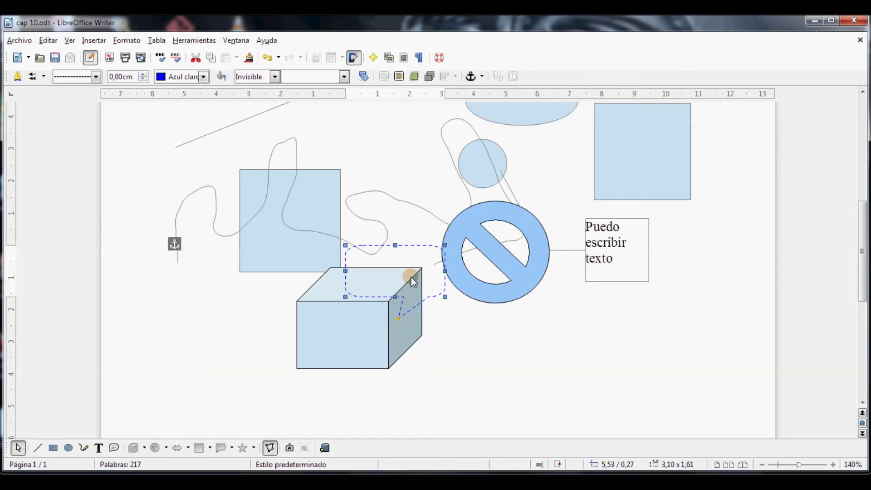
{"action": "left_click", "coordinate": [274, 77]}
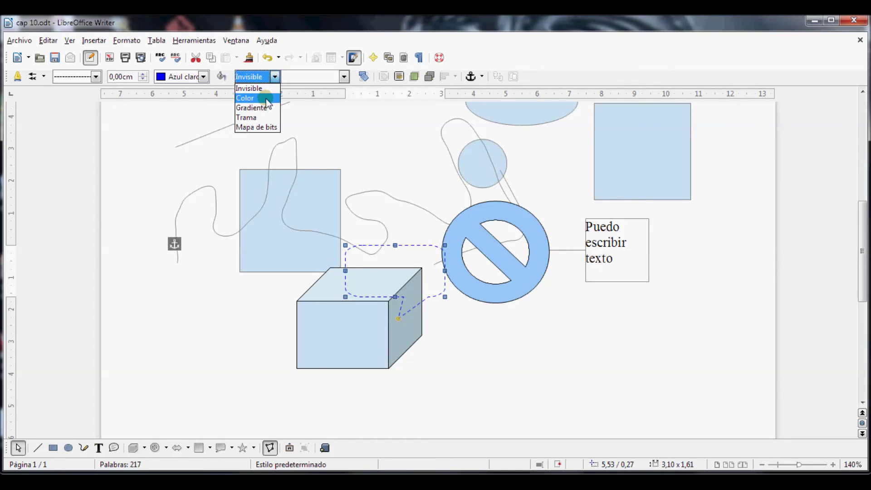
{"action": "left_click", "coordinate": [268, 98]}
{"action": "left_click", "coordinate": [302, 79]}
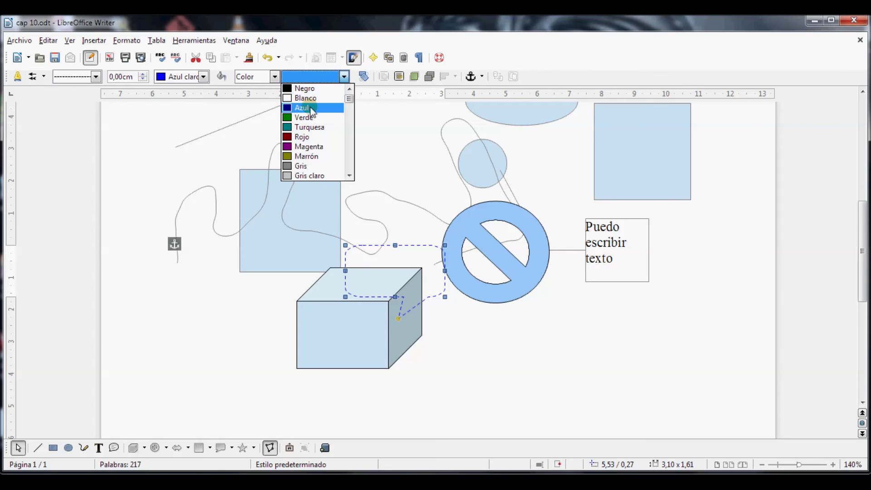
{"action": "left_click", "coordinate": [304, 118]}
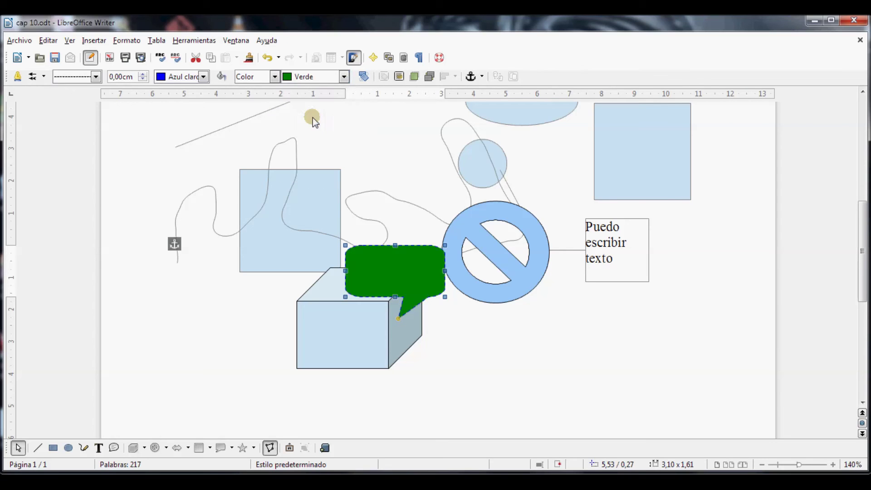
- Fill the speech bubble with the Lineal amarillo/marrón gradient
{"action": "left_click", "coordinate": [274, 77]}
{"action": "left_click", "coordinate": [268, 107]}
{"action": "left_click", "coordinate": [344, 77]}
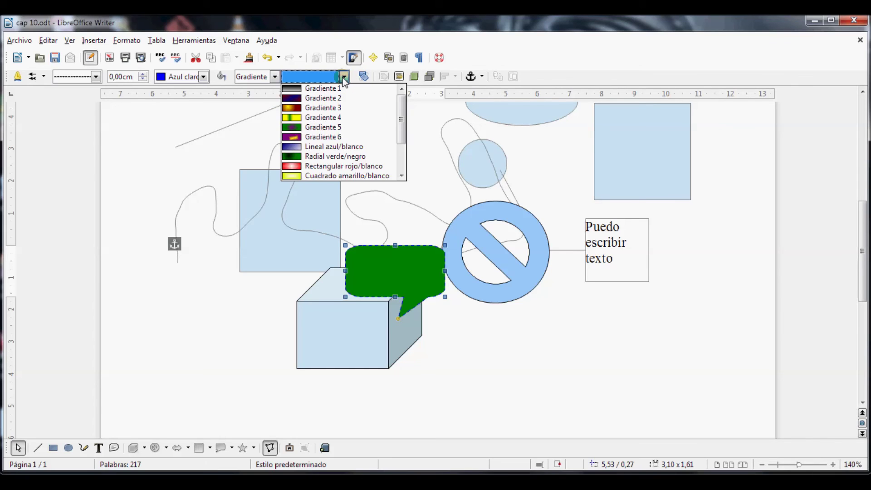
{"action": "scroll", "coordinate": [358, 164], "scroll_direction": "down", "scroll_amount": 2}
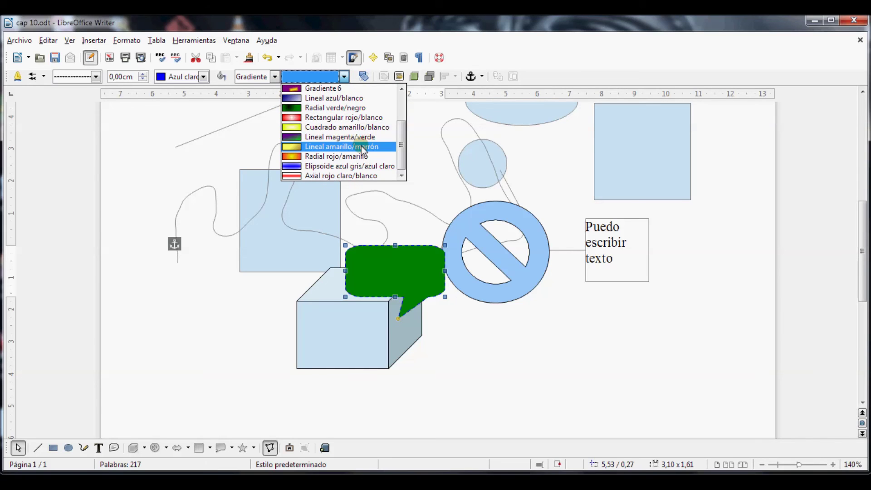
{"action": "left_click", "coordinate": [362, 147]}
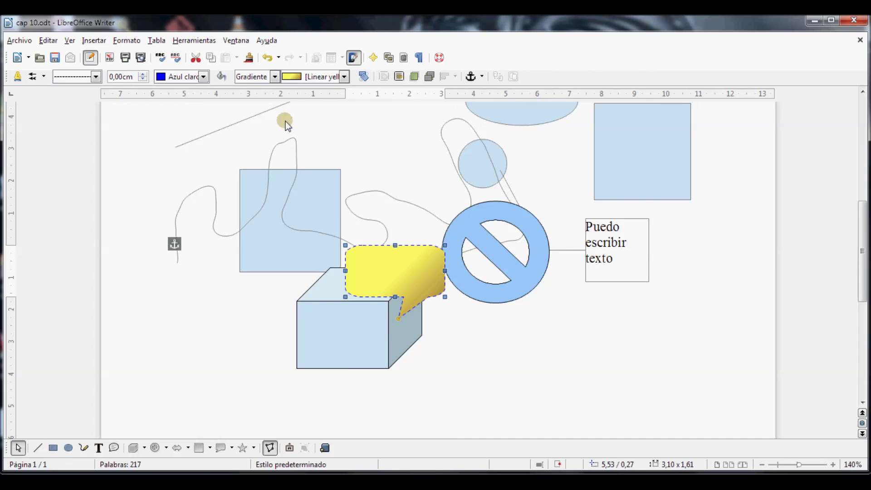
- Change the speech bubble's fill to the Azul red 45 grados hatching
{"action": "left_click", "coordinate": [274, 76]}
{"action": "left_click", "coordinate": [266, 118]}
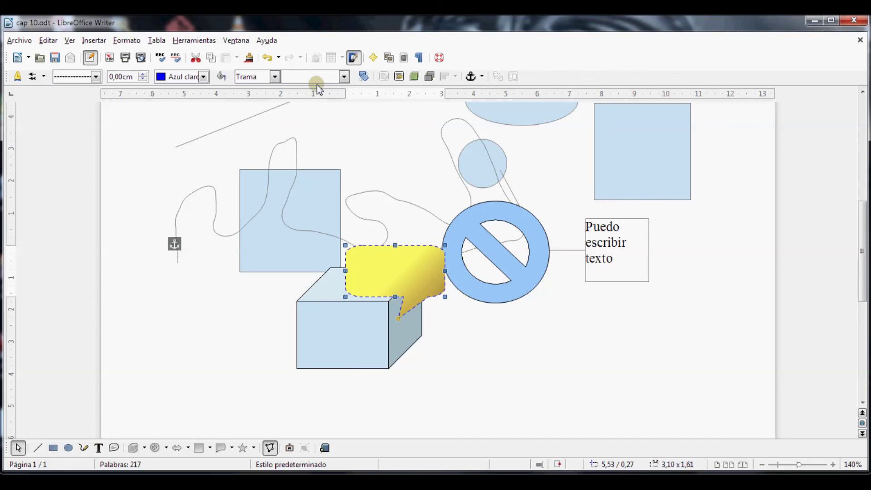
{"action": "left_click", "coordinate": [344, 76]}
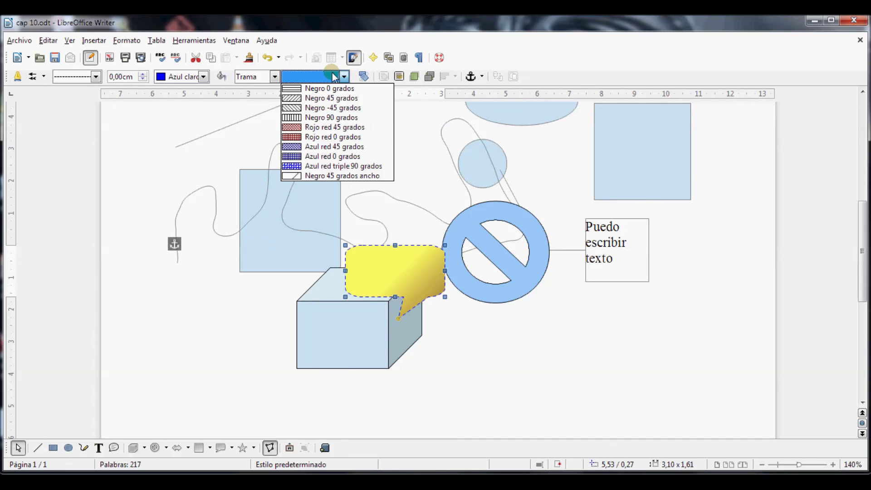
{"action": "left_click", "coordinate": [335, 146]}
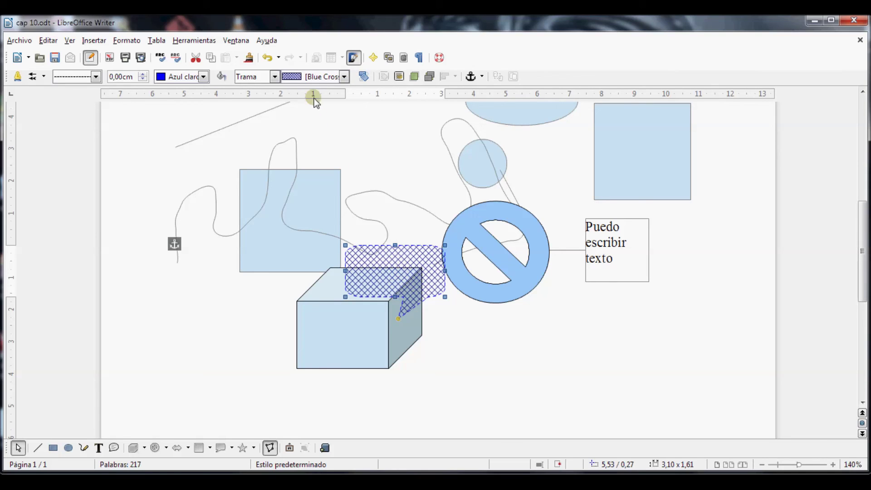
- Switch the speech bubble's fill to a bitmap and choose the Metal pattern
{"action": "left_click", "coordinate": [275, 77]}
{"action": "left_click", "coordinate": [273, 127]}
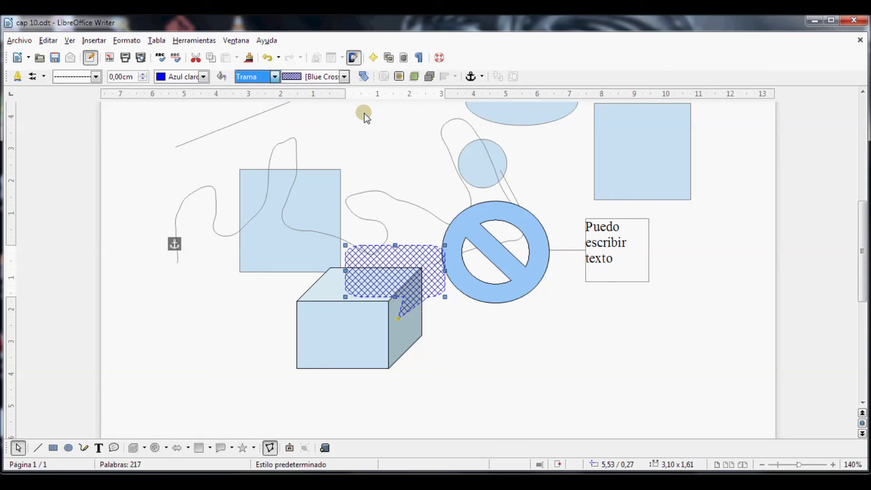
{"action": "left_click", "coordinate": [344, 77]}
{"action": "scroll", "coordinate": [338, 118], "scroll_direction": "down", "scroll_amount": 4}
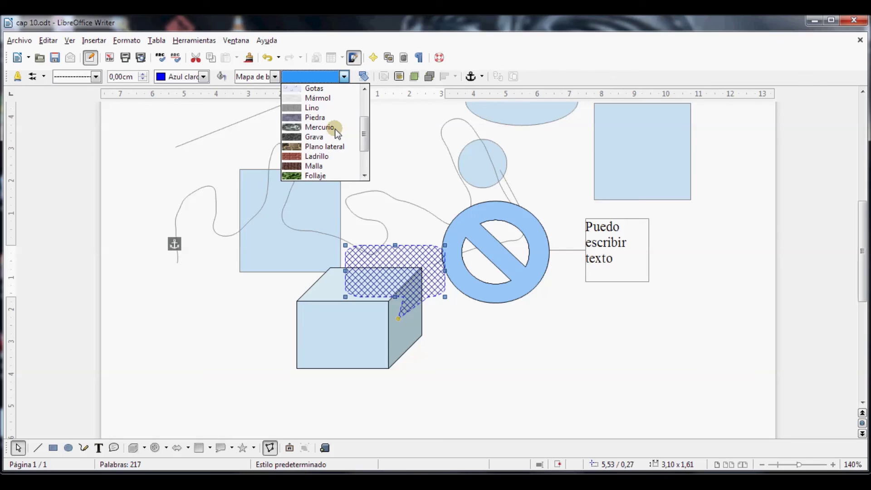
{"action": "scroll", "coordinate": [336, 143], "scroll_direction": "up", "scroll_amount": 3}
{"action": "scroll", "coordinate": [338, 145], "scroll_direction": "up", "scroll_amount": 1}
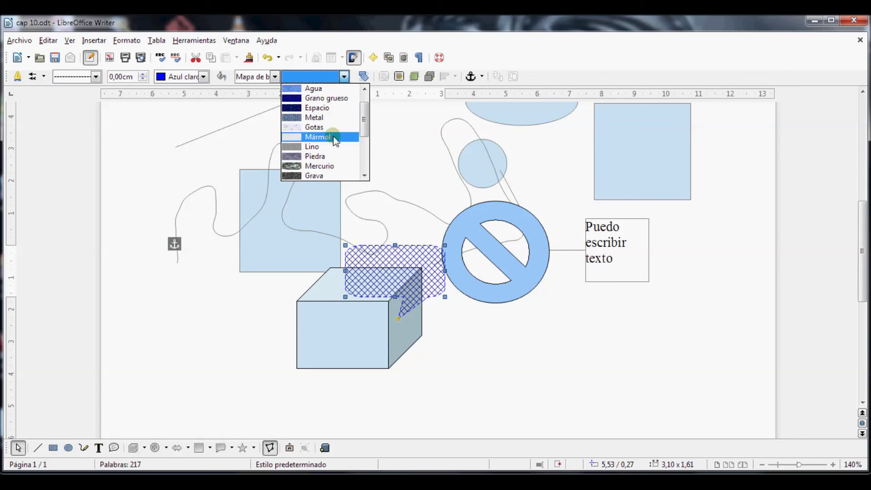
{"action": "left_click", "coordinate": [322, 118]}
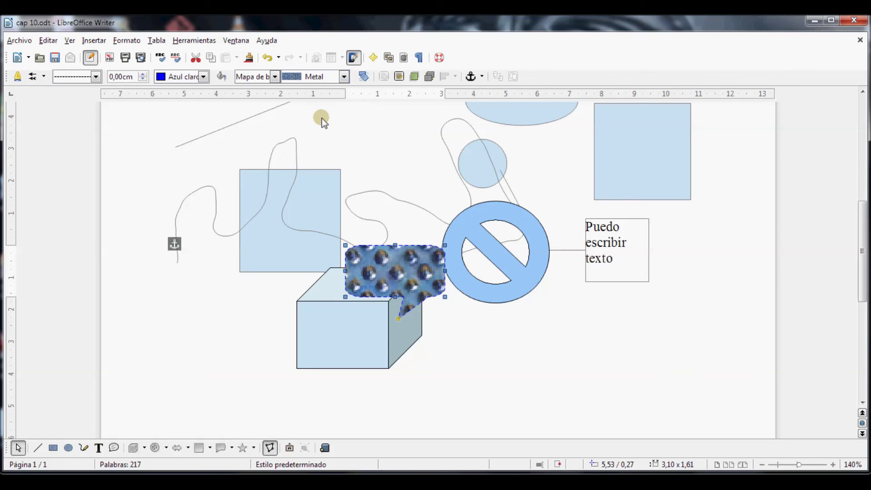
- Replace the speech bubble's bitmap pattern with Agua and deselect the shape
{"action": "left_click", "coordinate": [344, 76]}
{"action": "scroll", "coordinate": [333, 117], "scroll_direction": "up", "scroll_amount": 2}
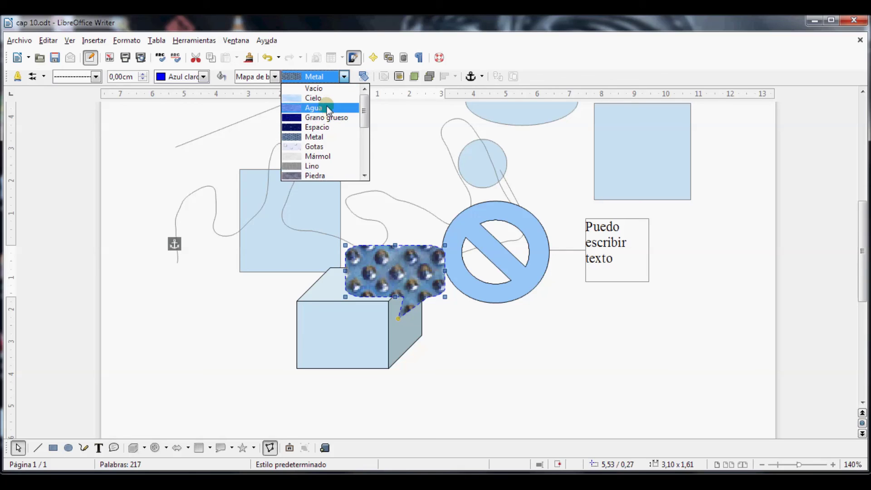
{"action": "left_click", "coordinate": [326, 107]}
{"action": "left_click", "coordinate": [208, 314]}
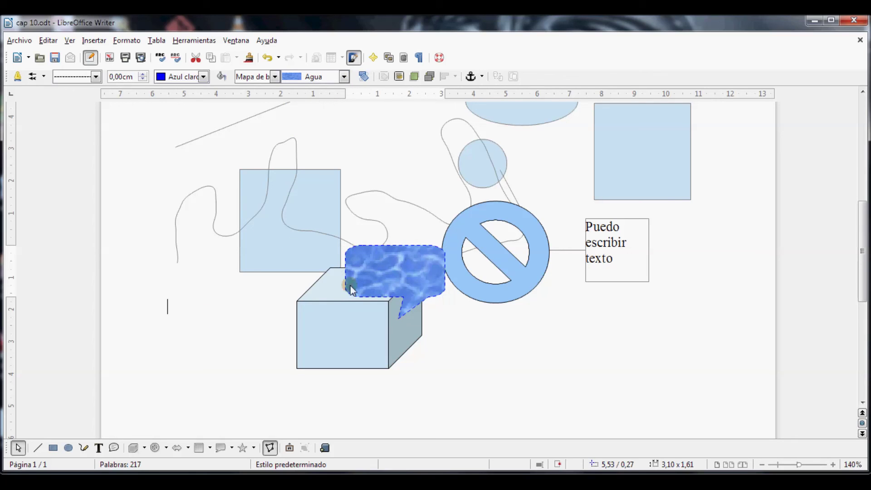
- Rotate the speech bubble clockwise until its long sides slope steeply downward, and deselect it
{"action": "left_click", "coordinate": [398, 249]}
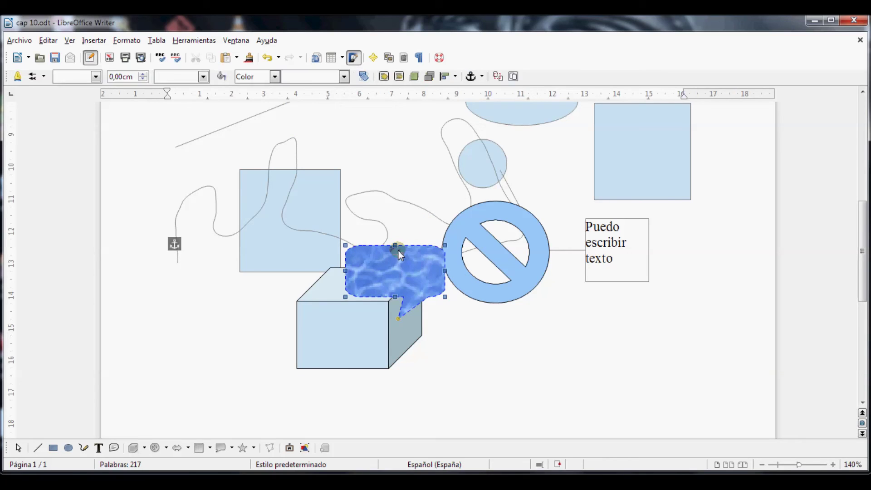
{"action": "left_click", "coordinate": [364, 75]}
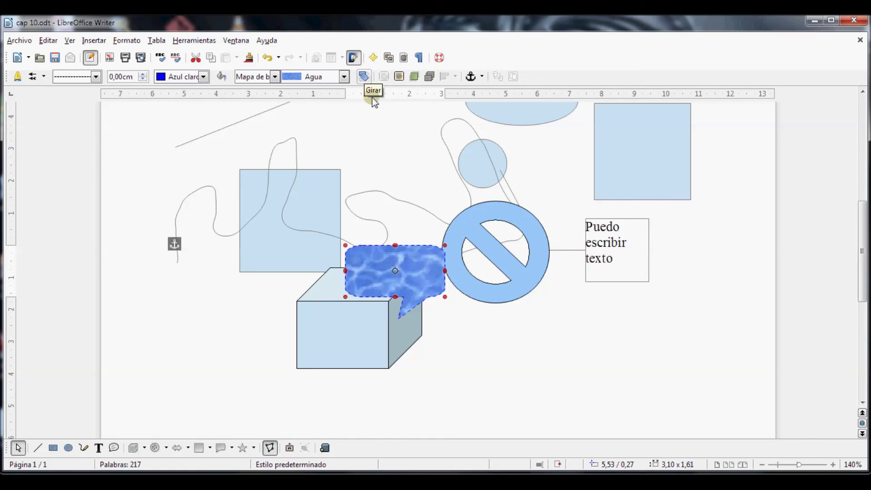
{"action": "left_click_drag", "start_coordinate": [445, 245], "coordinate": [448, 300]}
{"action": "left_click", "coordinate": [500, 357]}
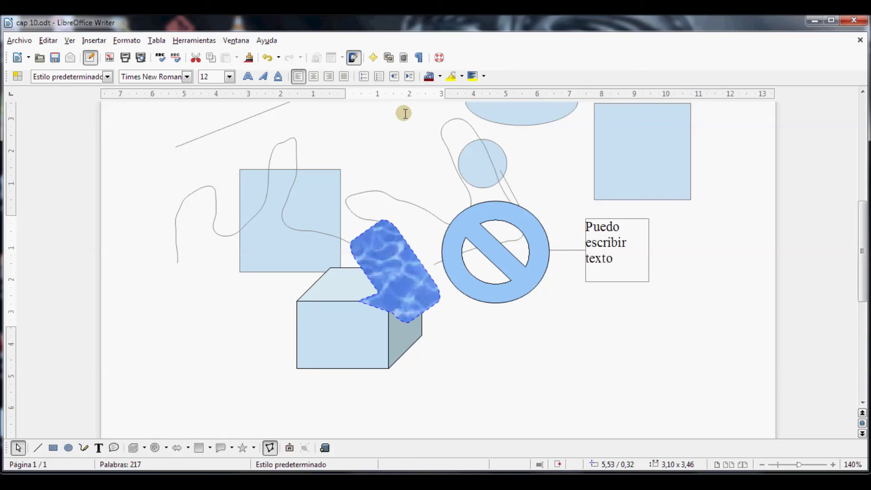
- Send the rotated speech bubble to the background and move it up behind the last lines of the body paragraph
{"action": "left_click", "coordinate": [370, 251]}
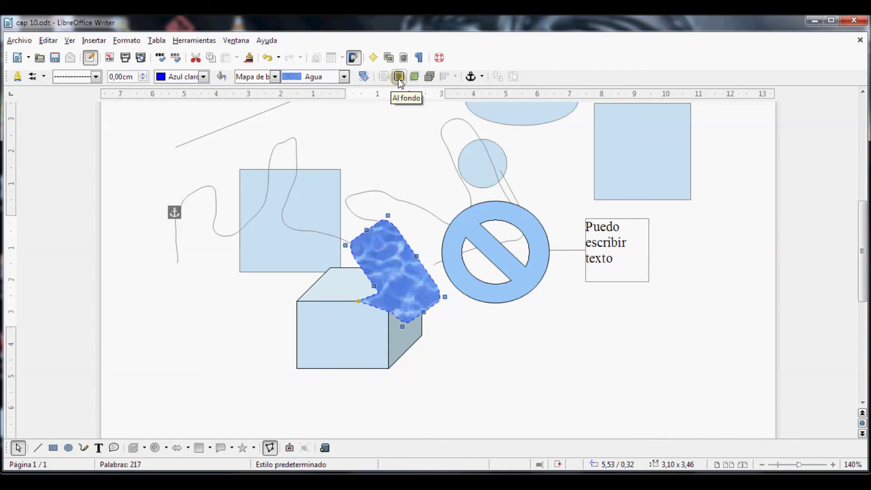
{"action": "left_click", "coordinate": [398, 77]}
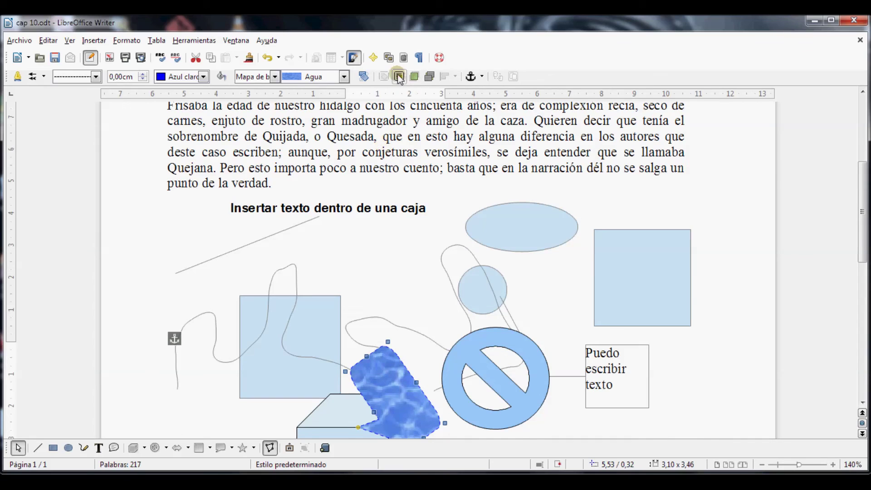
{"action": "left_click_drag", "start_coordinate": [388, 253], "coordinate": [447, 220]}
{"action": "double_click", "coordinate": [474, 242]}
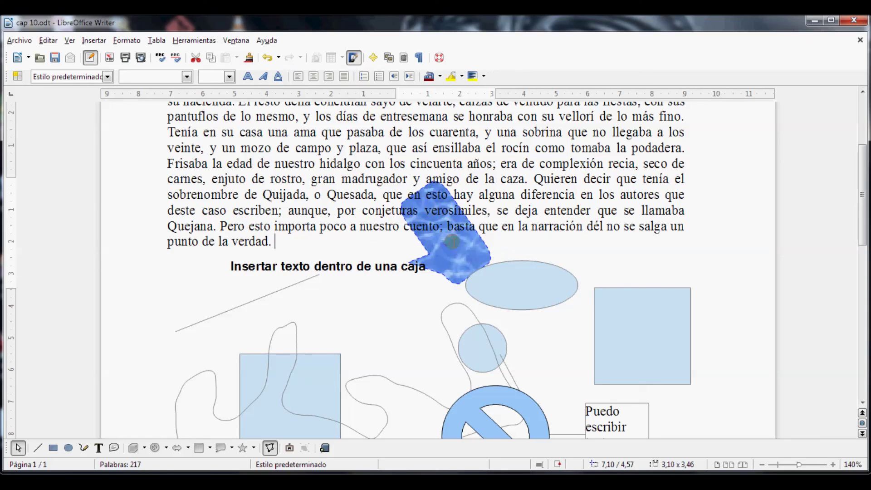
{"action": "left_click", "coordinate": [553, 249]}
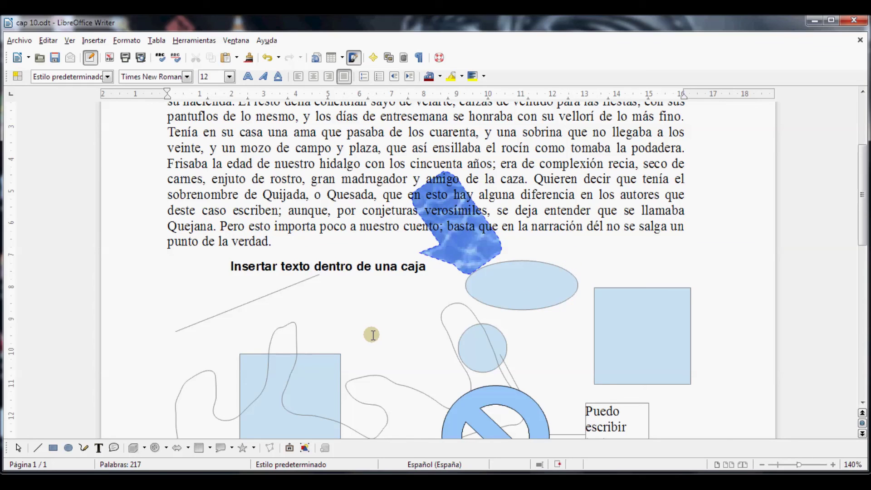
{"action": "scroll", "coordinate": [367, 333], "scroll_direction": "down", "scroll_amount": 1}
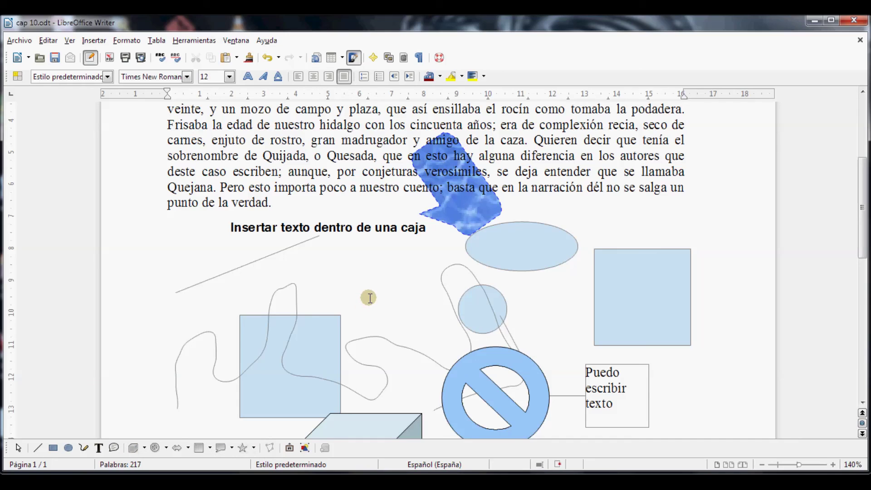
{"action": "scroll", "coordinate": [369, 298], "scroll_direction": "down", "scroll_amount": 4}
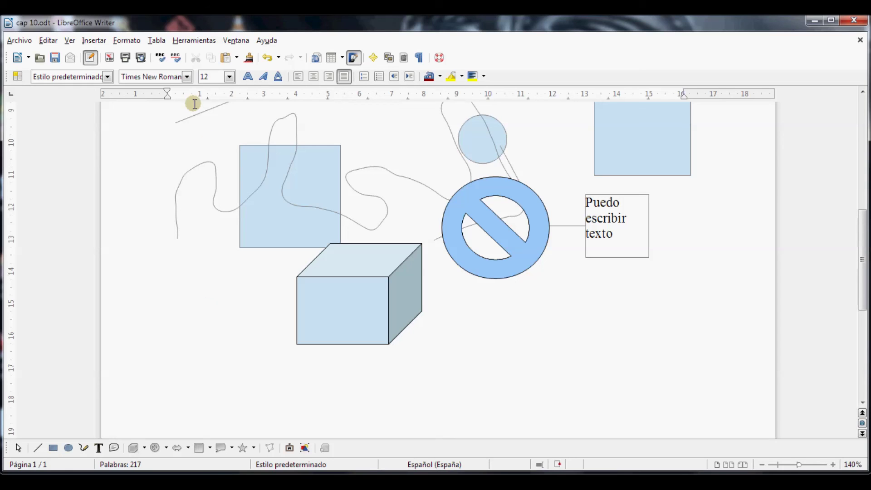
{"action": "left_click", "coordinate": [101, 41]}
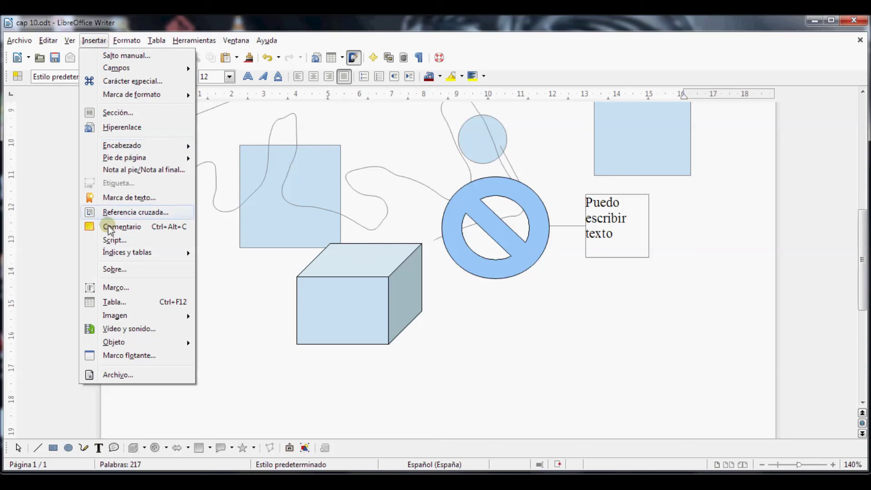
{"action": "mouse_move", "coordinate": [126, 316]}
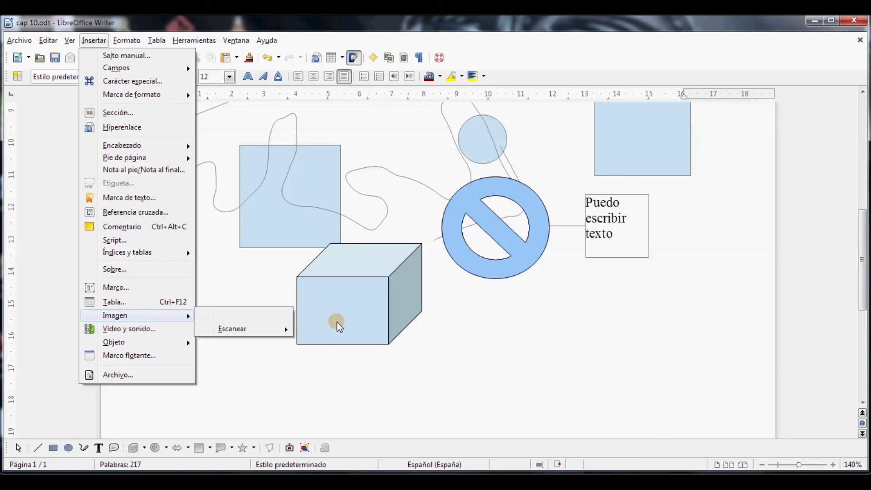
{"action": "left_click", "coordinate": [505, 332]}
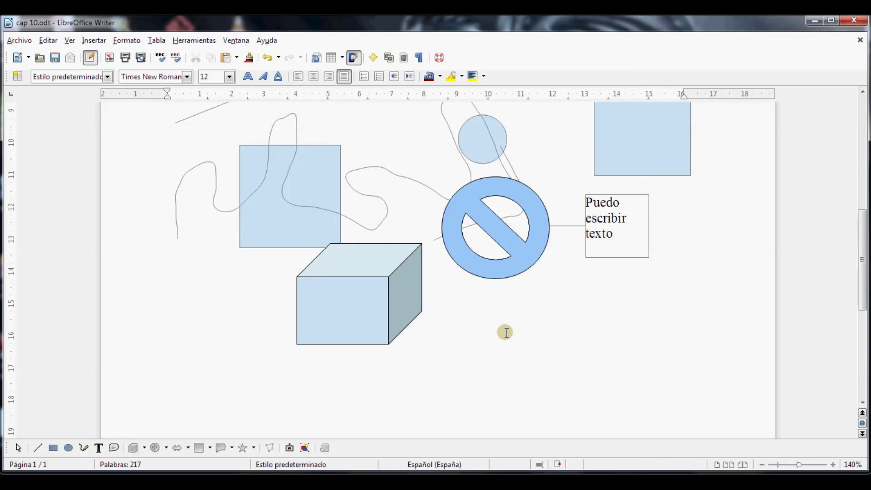